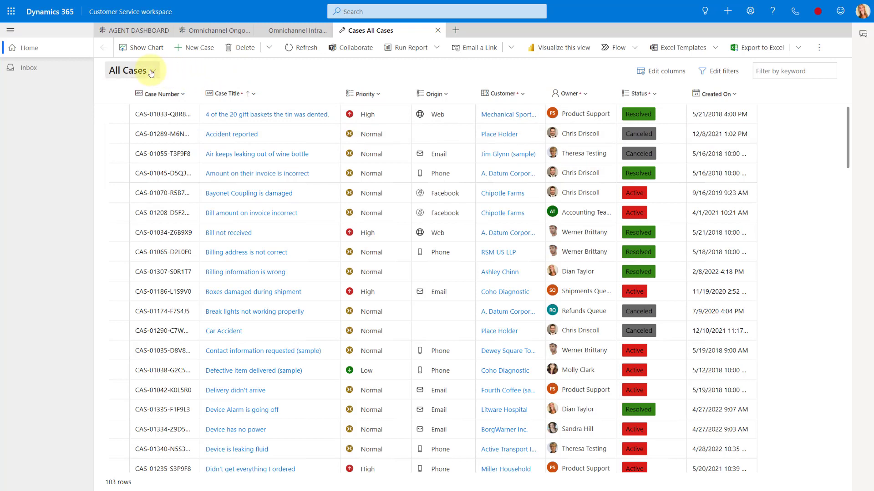
Switch the case list from All Cases to the Enhanced Active Cases view and look across all its columns.
{"action": "left_click", "coordinate": [152, 72]}
{"action": "left_click", "coordinate": [157, 257]}
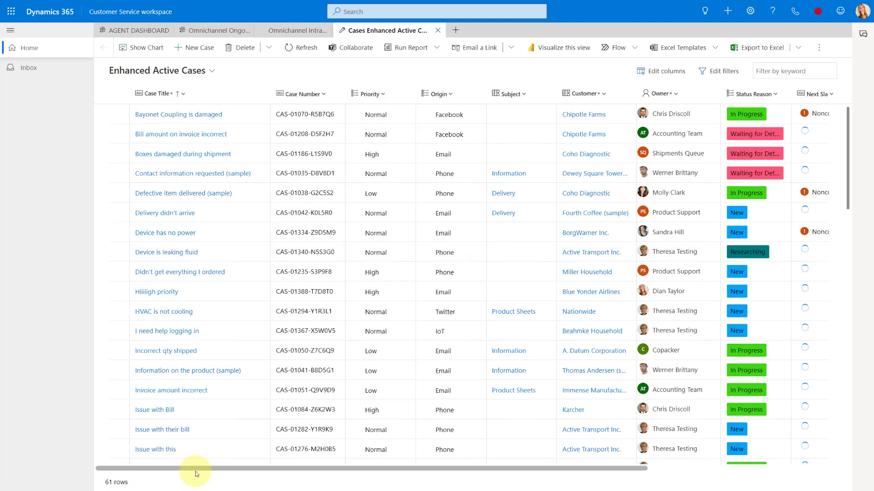
{"action": "left_click_drag", "start_coordinate": [196, 468], "coordinate": [390, 468]}
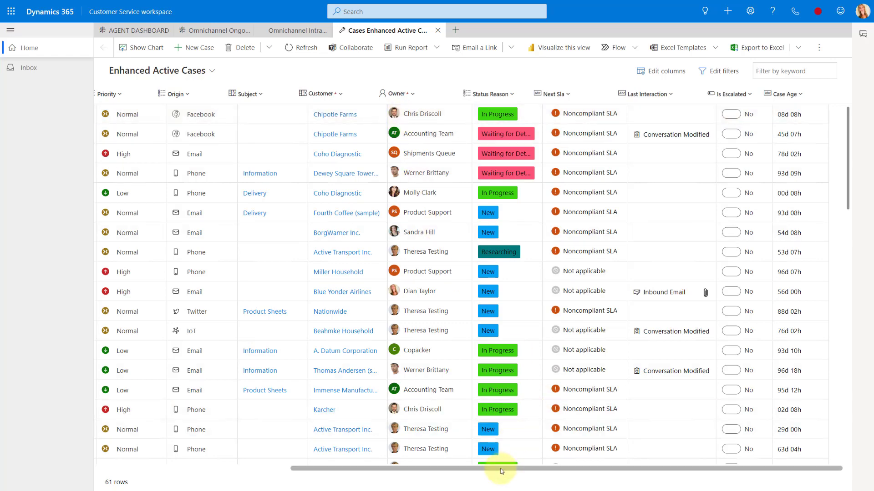
{"action": "left_click_drag", "start_coordinate": [501, 470], "coordinate": [288, 444]}
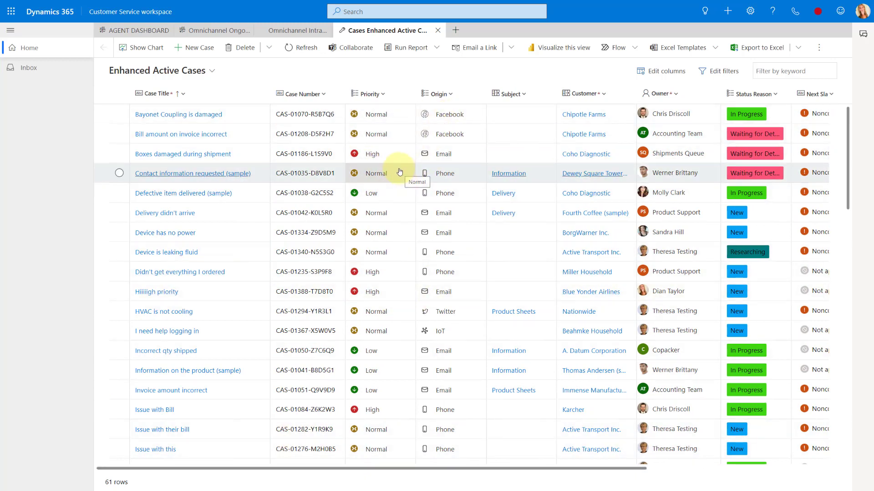
Set the priority of the case "Bayonet Coupling is damaged" to High directly in the grid.
{"action": "left_click", "coordinate": [373, 117]}
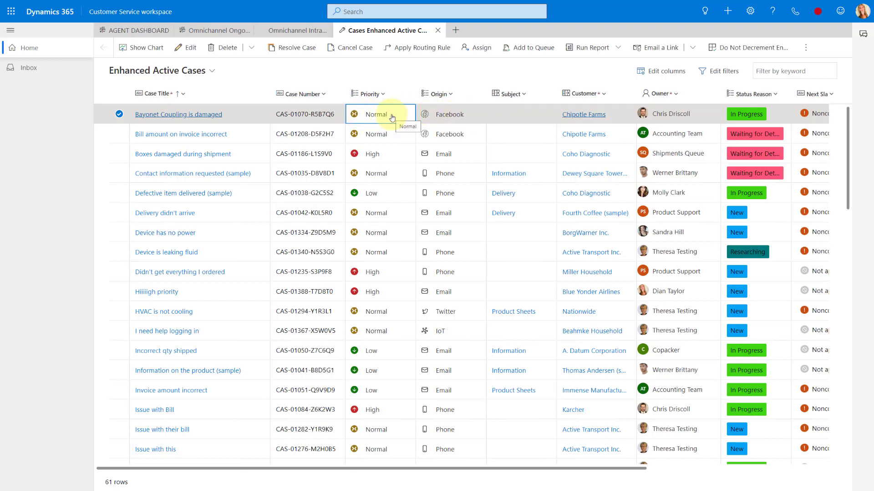
{"action": "left_click", "coordinate": [391, 115]}
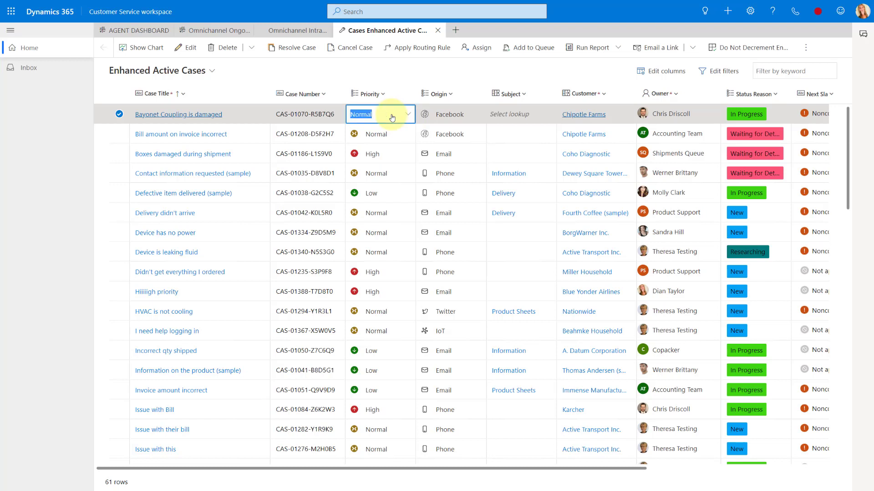
{"action": "left_click", "coordinate": [408, 116]}
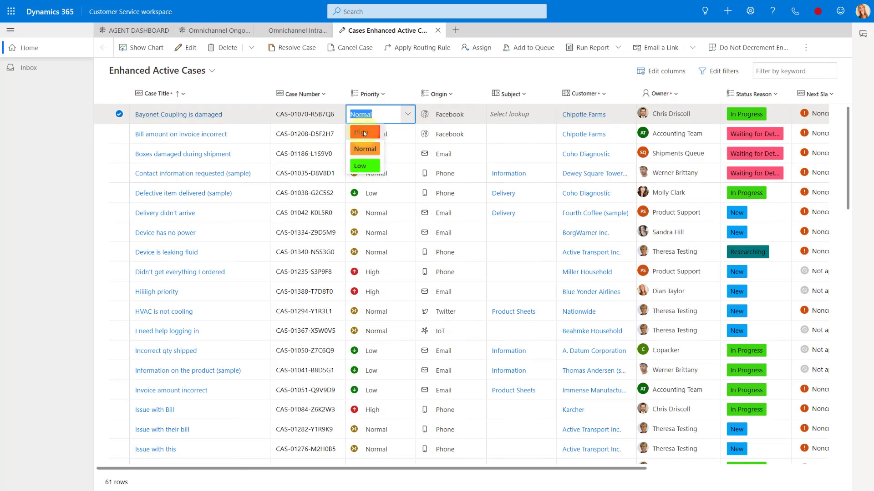
{"action": "left_click", "coordinate": [365, 132]}
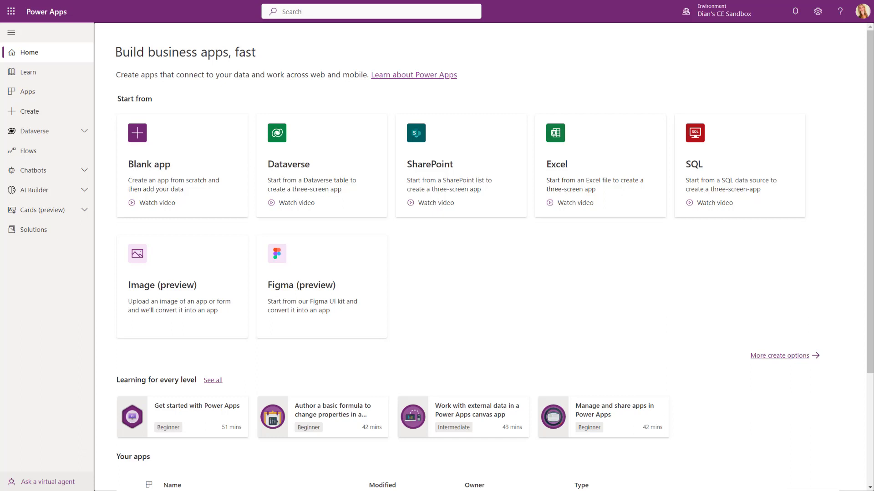
In Power Apps, find the Default Solution by searching for "defa" and open it in the classic solution editor.
{"action": "left_click", "coordinate": [46, 231]}
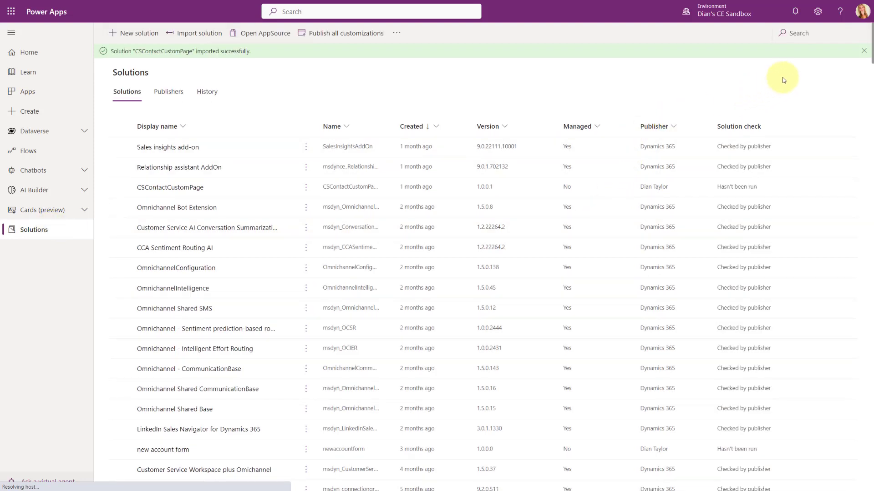
{"action": "left_click", "coordinate": [789, 33]}
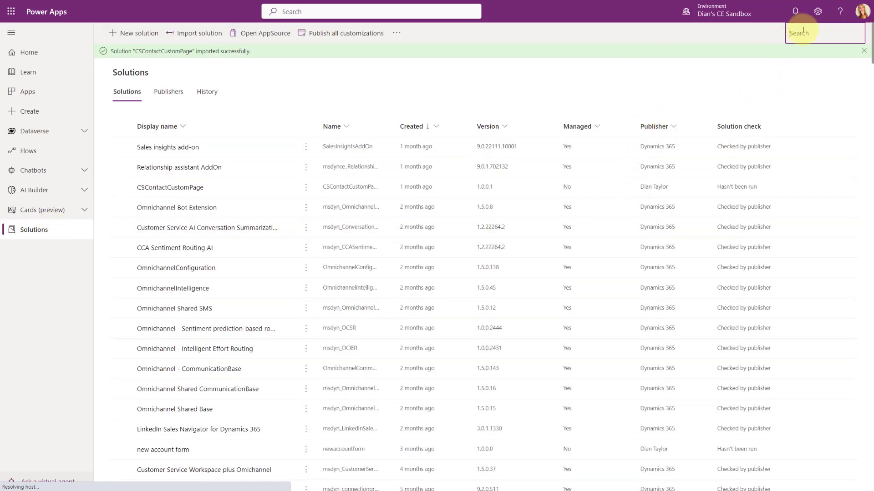
{"action": "type", "text": "defa"}
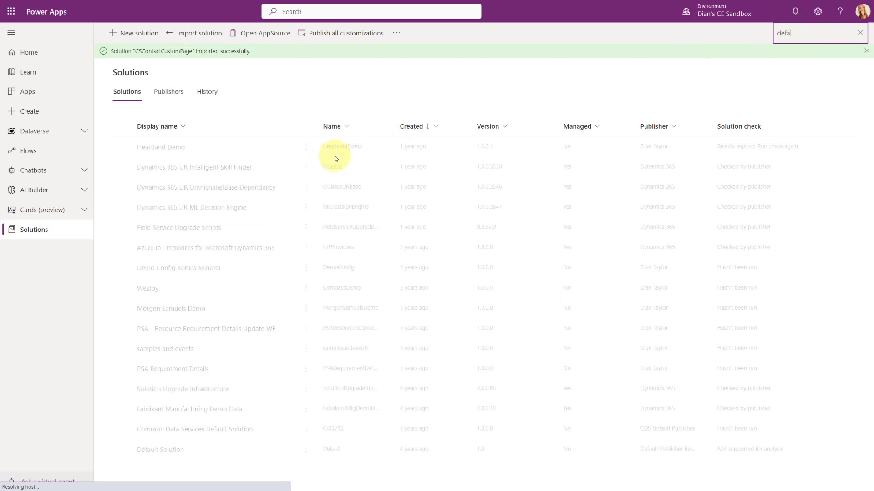
{"action": "left_click", "coordinate": [164, 167]}
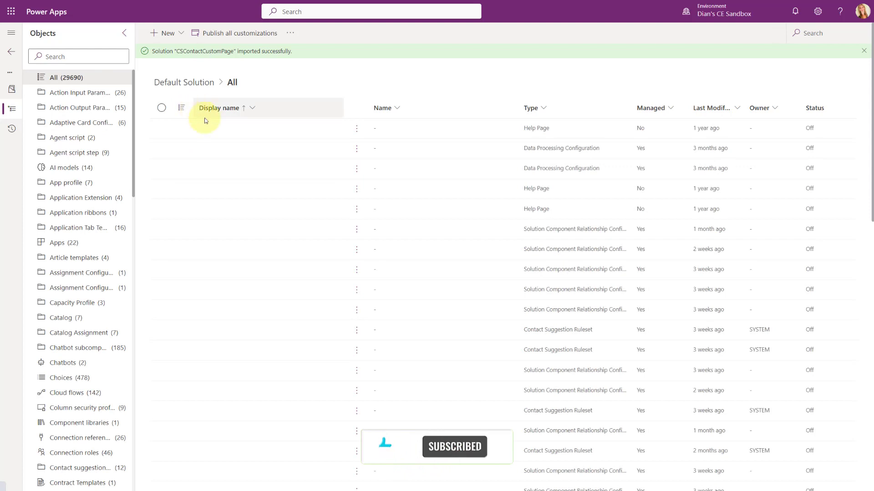
{"action": "left_click", "coordinate": [290, 33]}
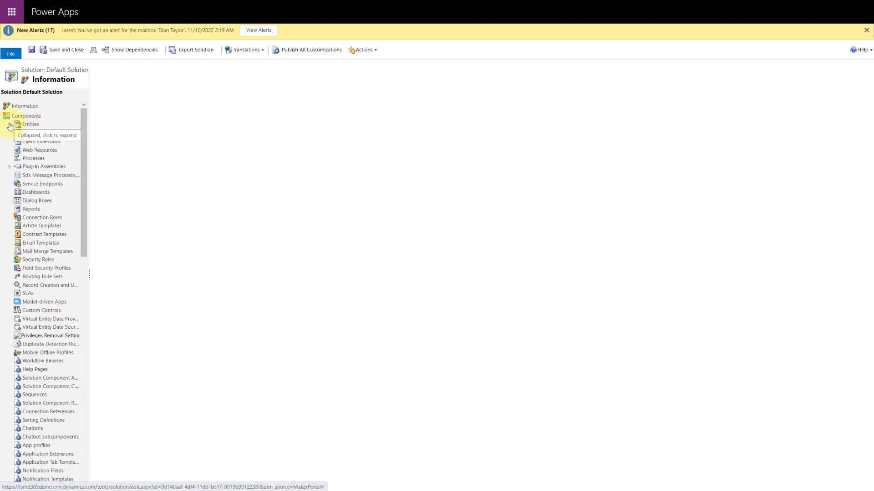
Open the Case entity's control settings in the Default Solution and select the Power Apps grid control.
{"action": "left_click", "coordinate": [10, 126]}
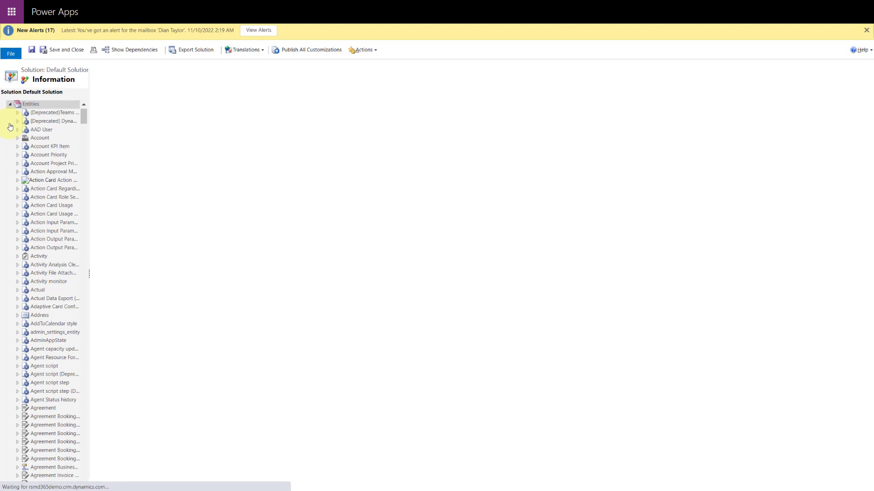
{"action": "scroll", "coordinate": [30, 184], "scroll_direction": "down", "scroll_amount": 10}
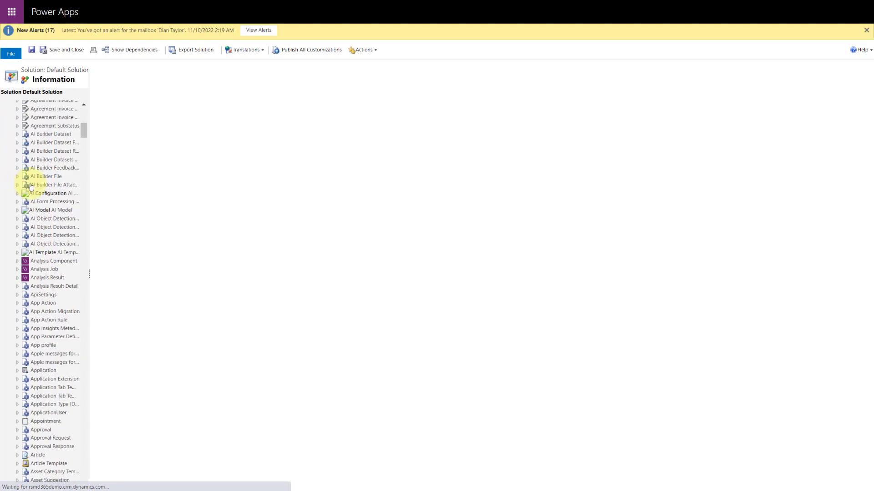
{"action": "scroll", "coordinate": [31, 186], "scroll_direction": "down", "scroll_amount": 13}
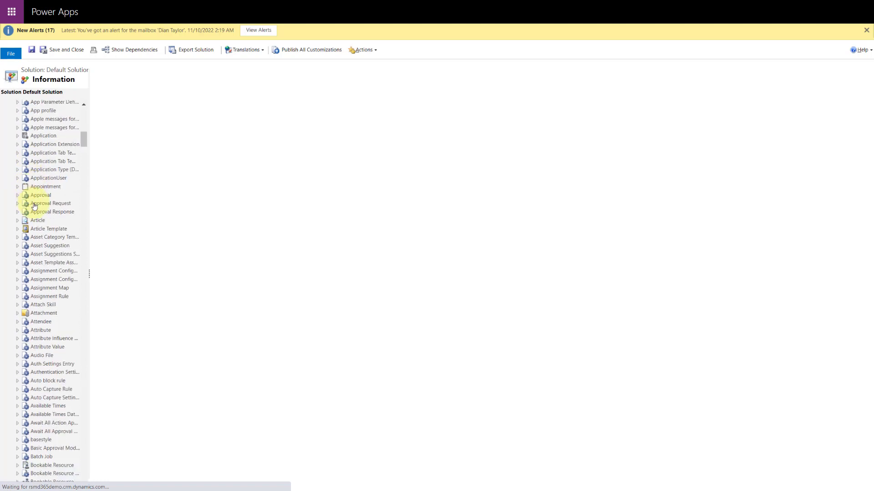
{"action": "scroll", "coordinate": [34, 207], "scroll_direction": "down", "scroll_amount": 7}
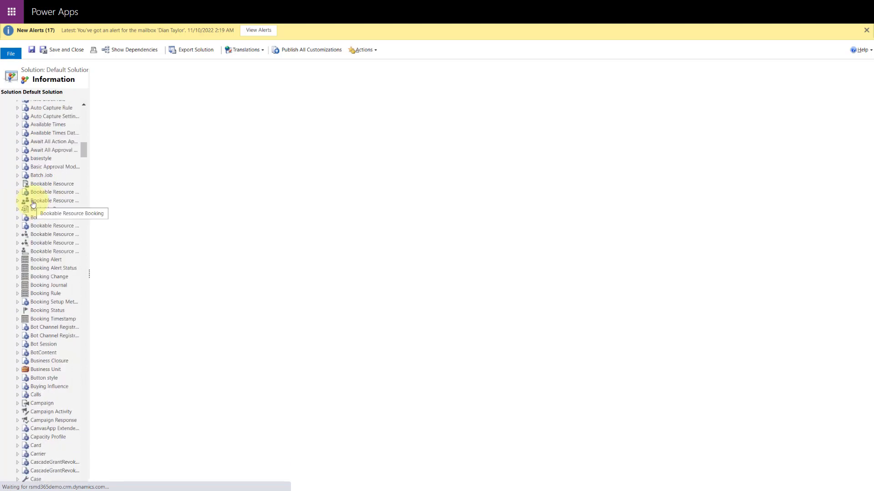
{"action": "scroll", "coordinate": [33, 206], "scroll_direction": "down", "scroll_amount": 9}
{"action": "left_click", "coordinate": [35, 245]}
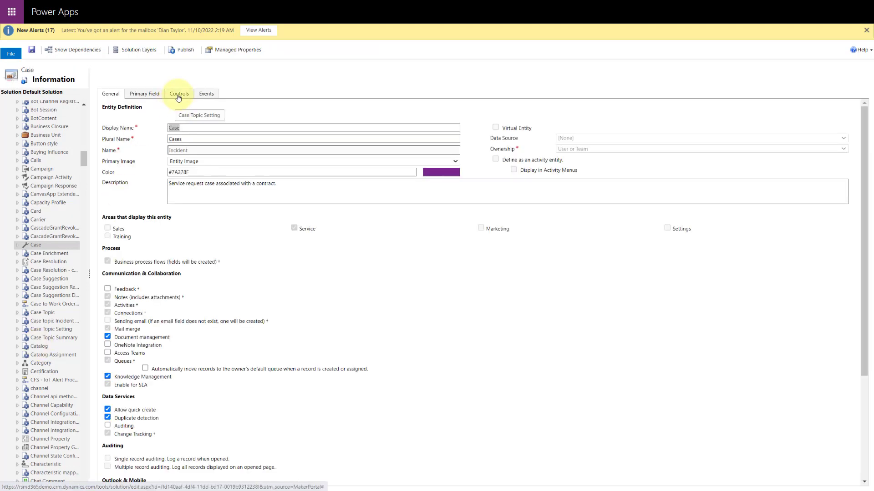
{"action": "left_click", "coordinate": [180, 95]}
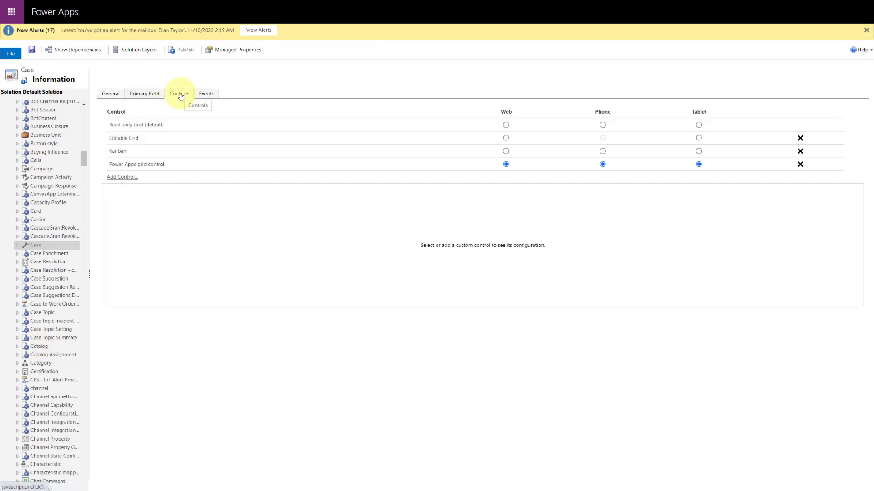
{"action": "left_click", "coordinate": [187, 167]}
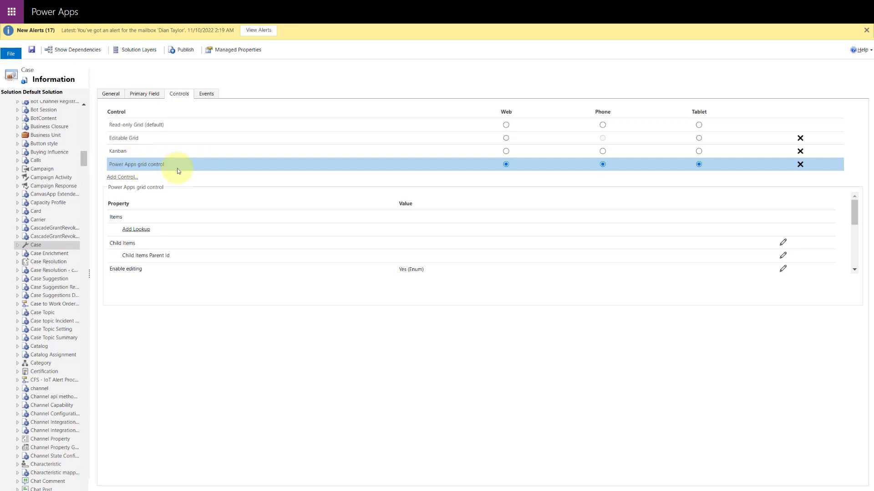
Locate Power Apps grid control among the custom controls available for the Case entity, without adding it.
{"action": "left_click", "coordinate": [129, 178]}
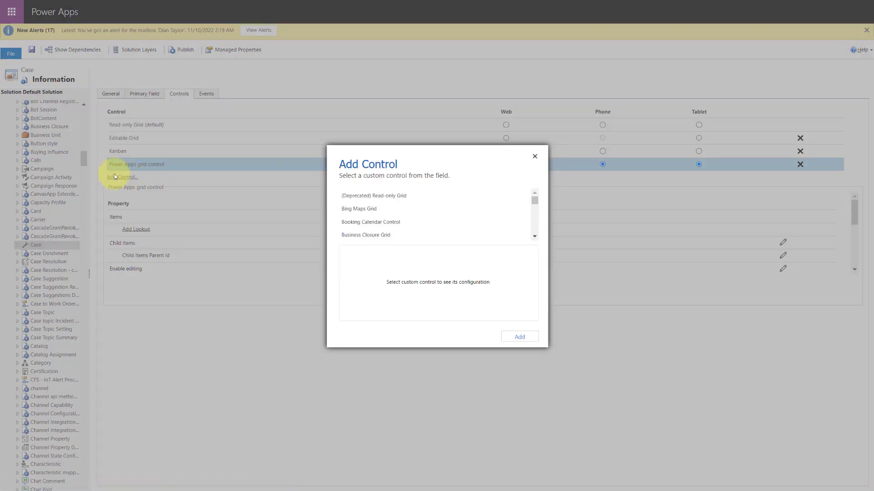
{"action": "scroll", "coordinate": [412, 214], "scroll_direction": "down", "scroll_amount": 4}
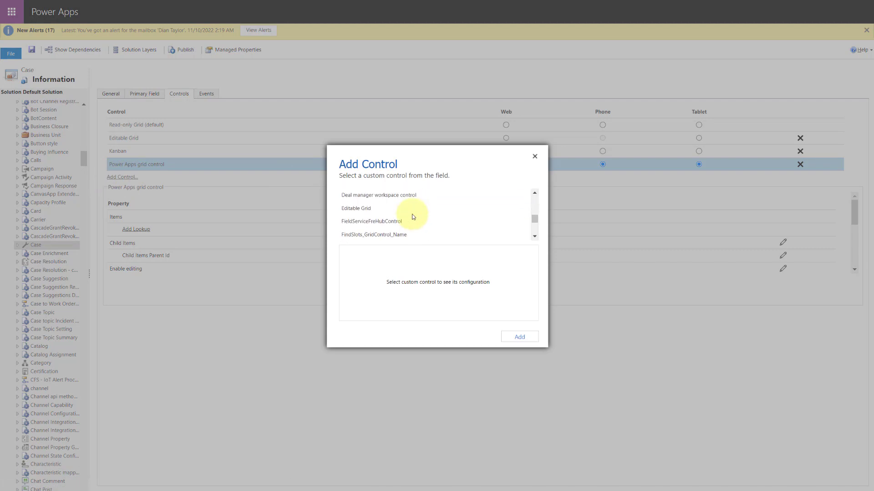
{"action": "scroll", "coordinate": [413, 214], "scroll_direction": "down", "scroll_amount": 3}
{"action": "left_click", "coordinate": [372, 214]}
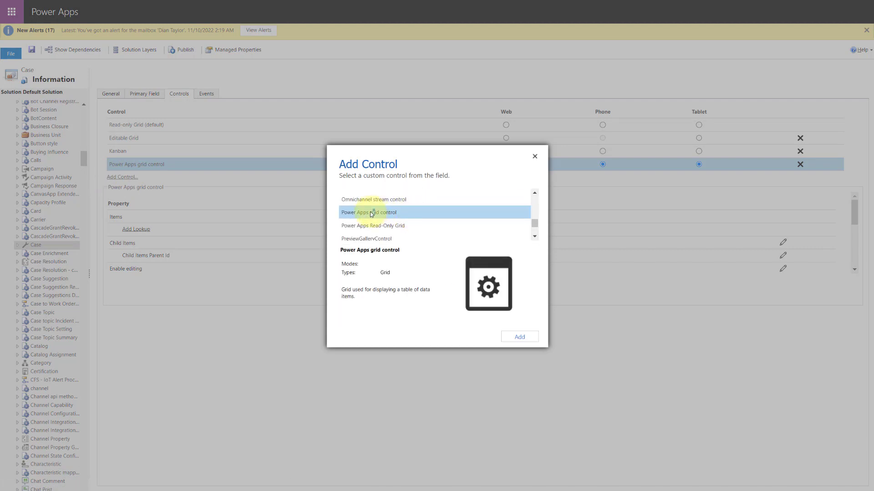
{"action": "left_click", "coordinate": [534, 156]}
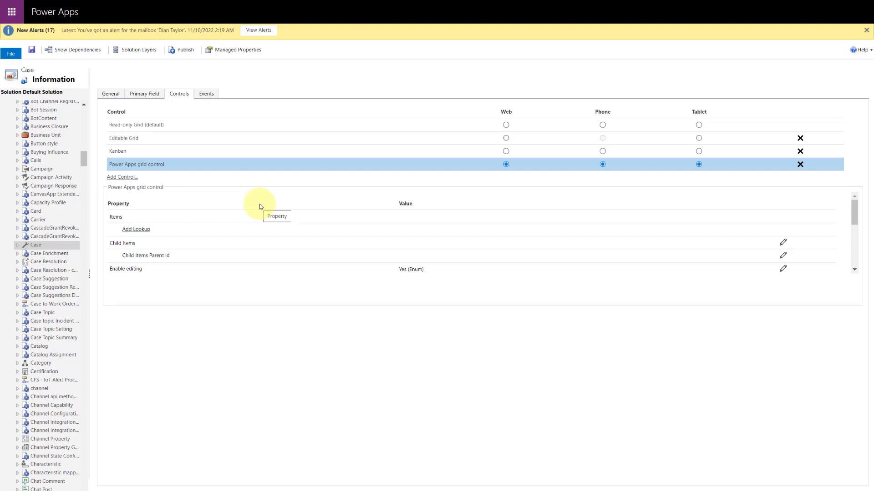
Inspect the static options of the Power Apps grid control's Enable editing property and close its configuration without changes.
{"action": "scroll", "coordinate": [260, 206], "scroll_direction": "down", "scroll_amount": 1}
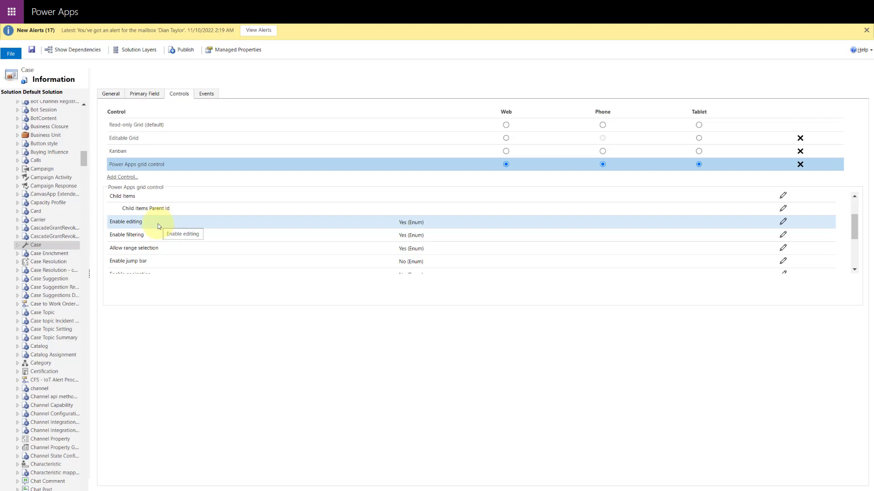
{"action": "left_click", "coordinate": [158, 227]}
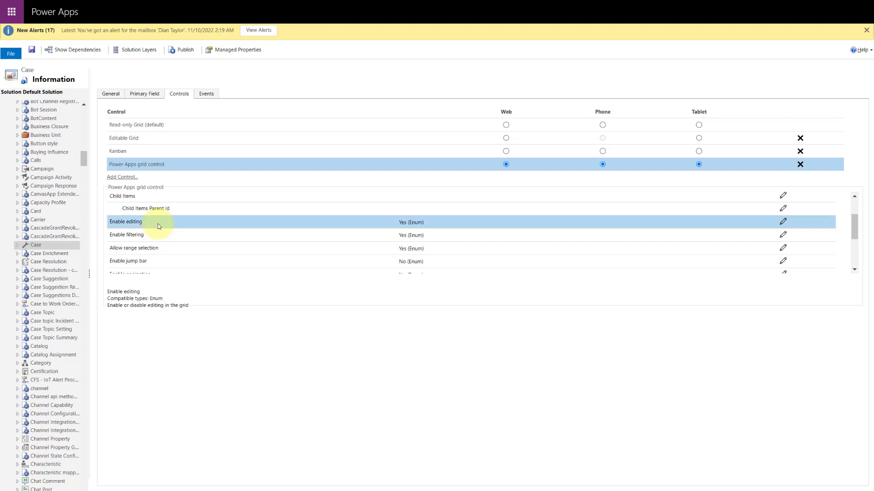
{"action": "left_click", "coordinate": [783, 221]}
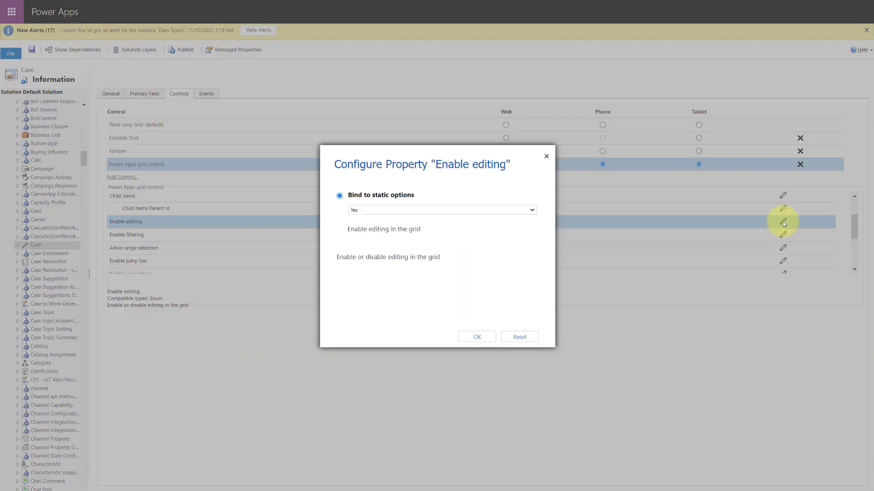
{"action": "left_click", "coordinate": [364, 211]}
{"action": "left_click", "coordinate": [364, 211]}
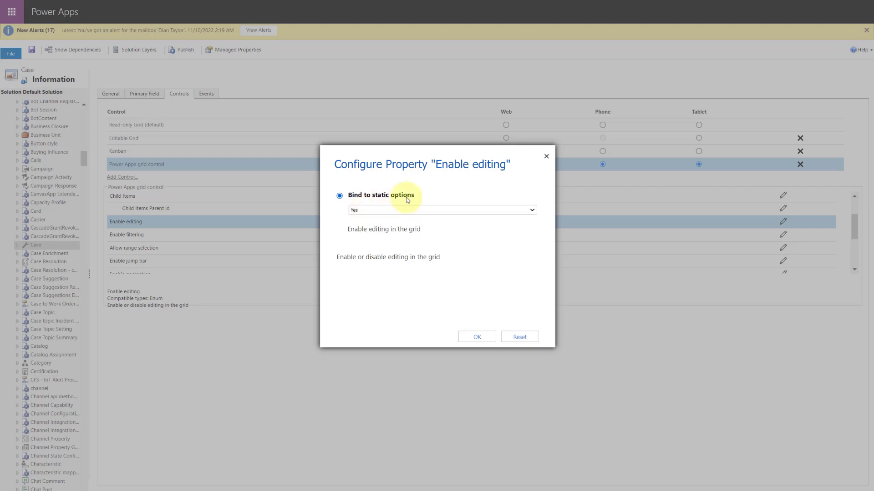
{"action": "left_click", "coordinate": [545, 158]}
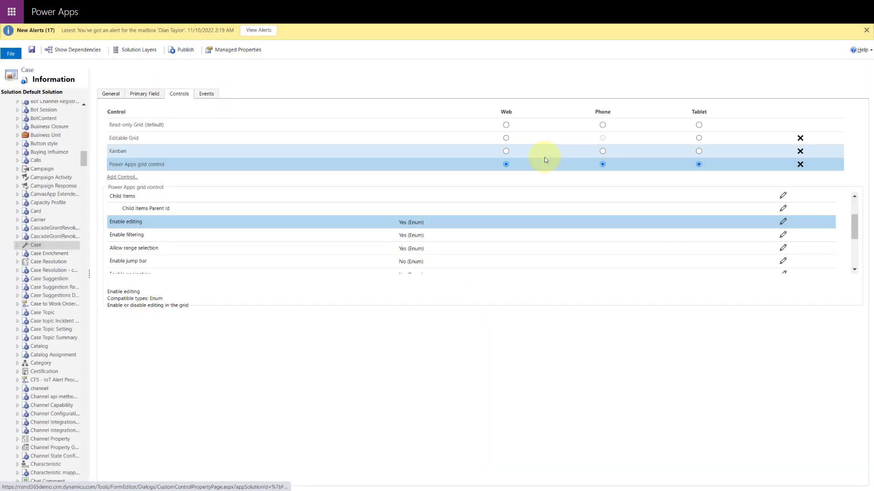
Examine the descriptions of the grid control's Enable filtering and Allow range selection properties.
{"action": "left_click", "coordinate": [206, 237]}
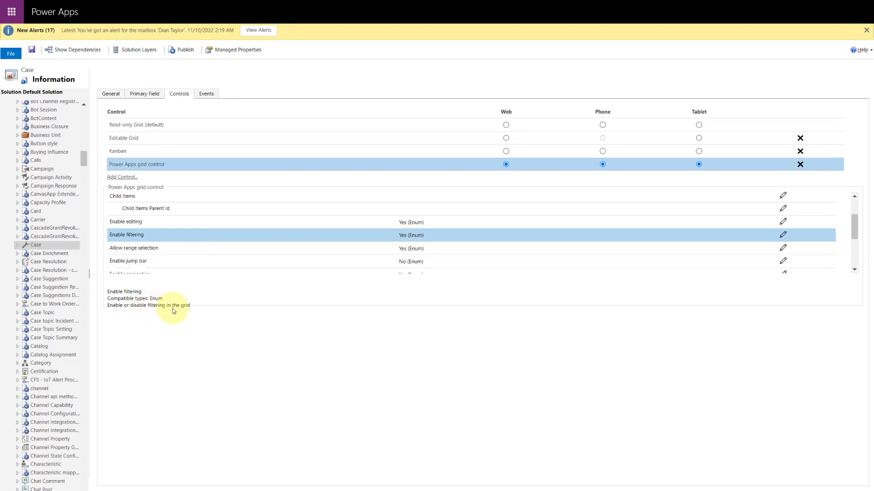
{"action": "left_click", "coordinate": [174, 251]}
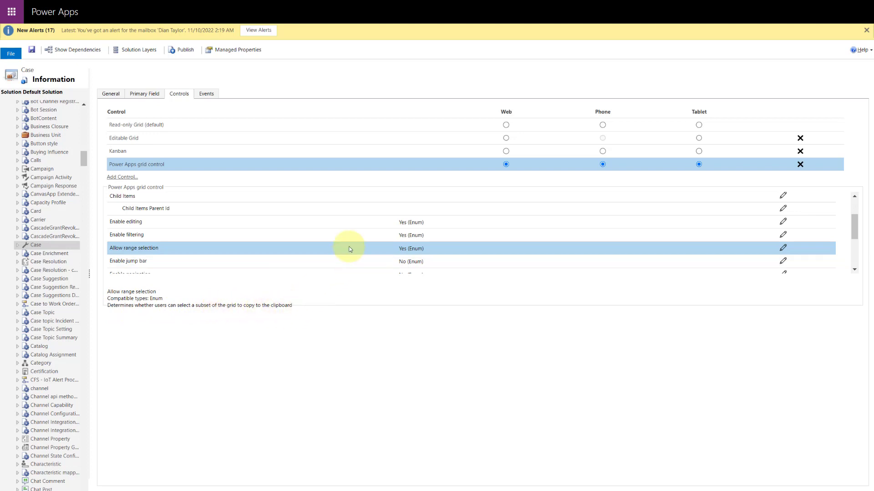
{"action": "scroll", "coordinate": [347, 248], "scroll_direction": "down", "scroll_amount": 2}
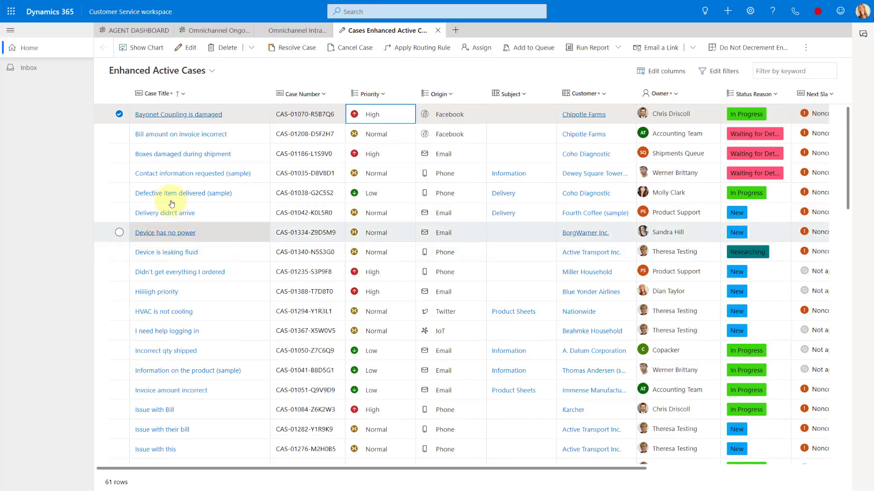
Switch back to Customer Service workspace and open another page from the list in a new tab.
{"action": "left_click", "coordinate": [456, 30]}
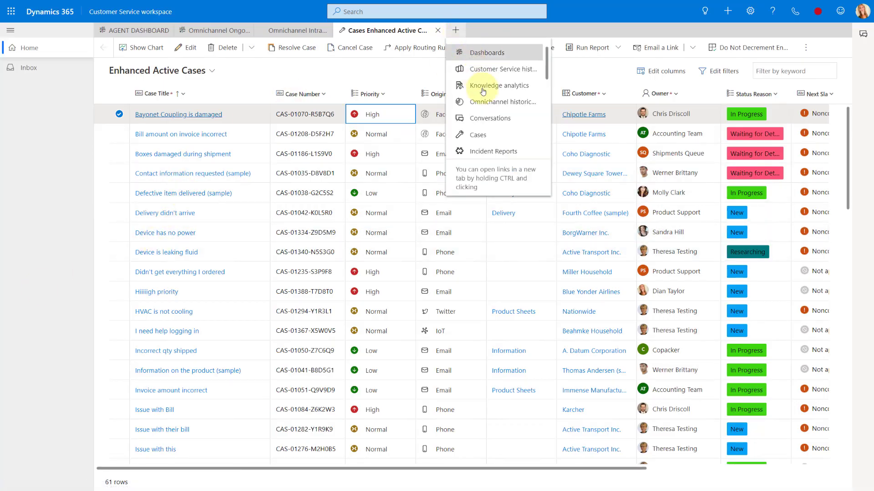
{"action": "scroll", "coordinate": [512, 132], "scroll_direction": "down", "scroll_amount": 3}
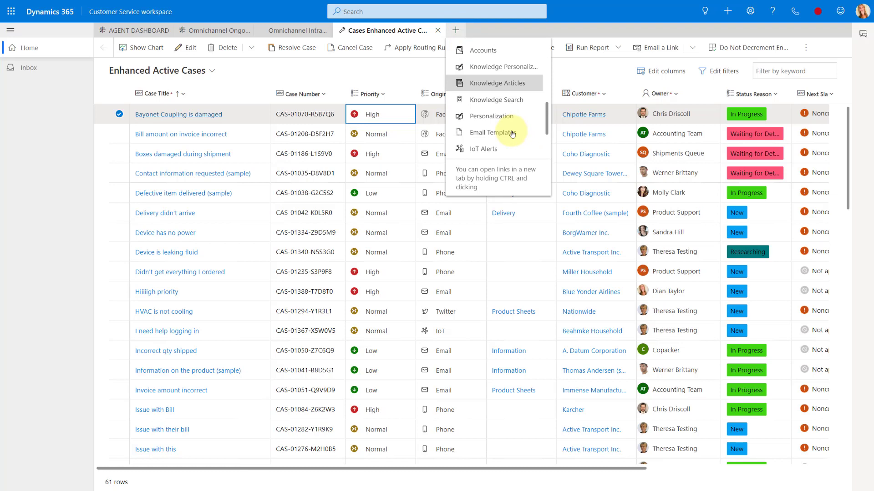
{"action": "scroll", "coordinate": [512, 133], "scroll_direction": "up", "scroll_amount": 2}
{"action": "left_click", "coordinate": [501, 123]}
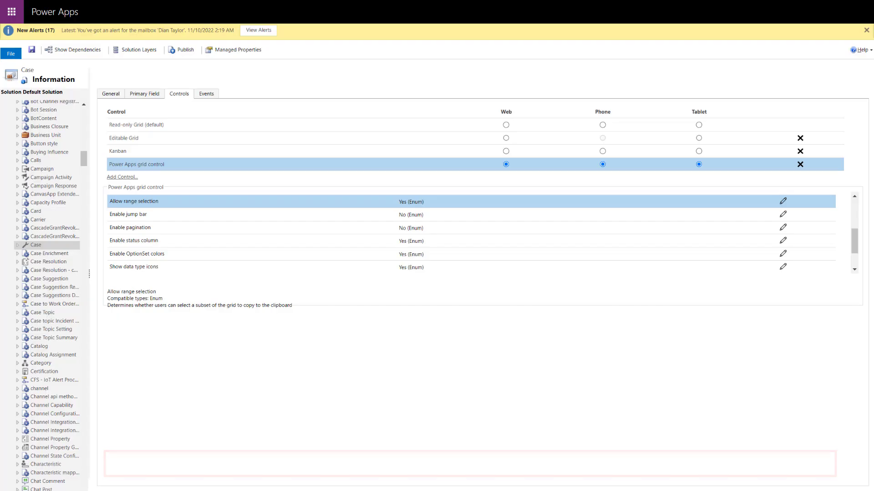
Examine the descriptions of the grid control's Enable pagination, Enable status column, Enable OptionSet colors and Show data type icons properties.
{"action": "left_click", "coordinate": [193, 230]}
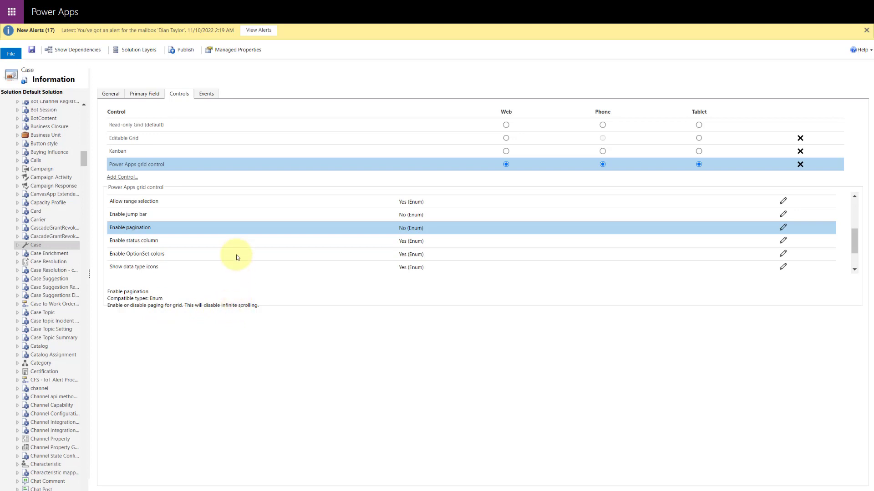
{"action": "left_click", "coordinate": [230, 242]}
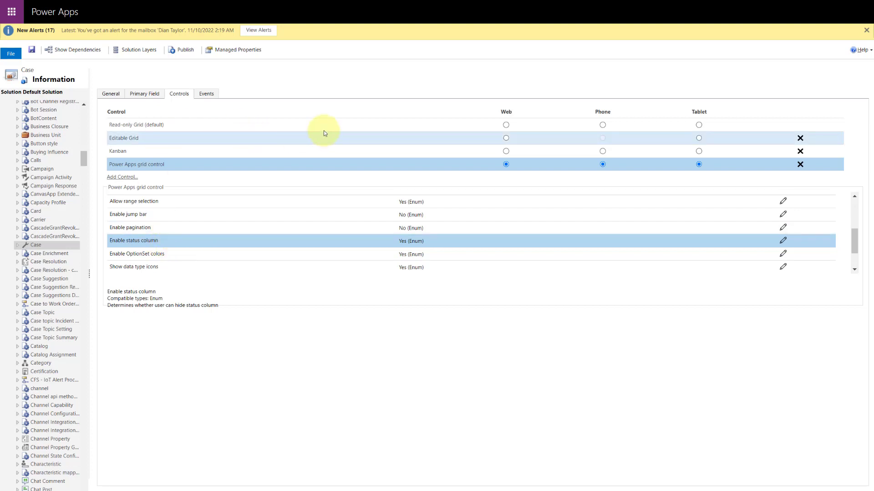
{"action": "left_click", "coordinate": [173, 254]}
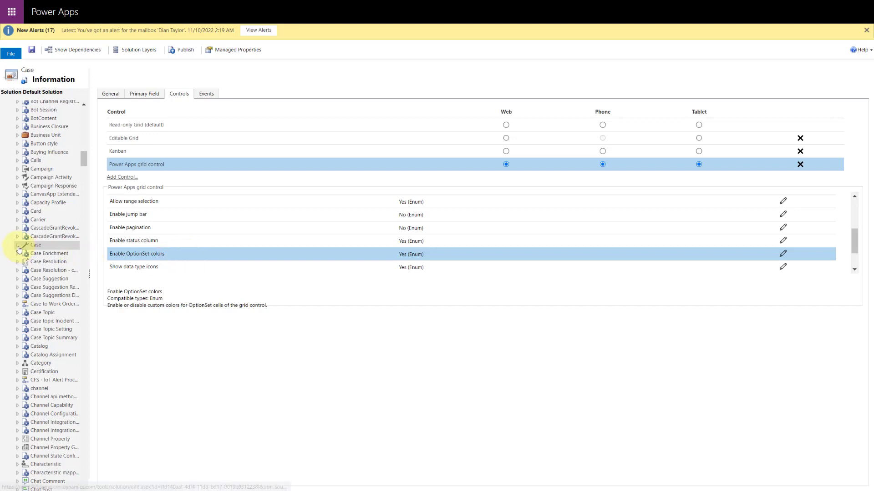
{"action": "scroll", "coordinate": [175, 263], "scroll_direction": "down", "scroll_amount": 1}
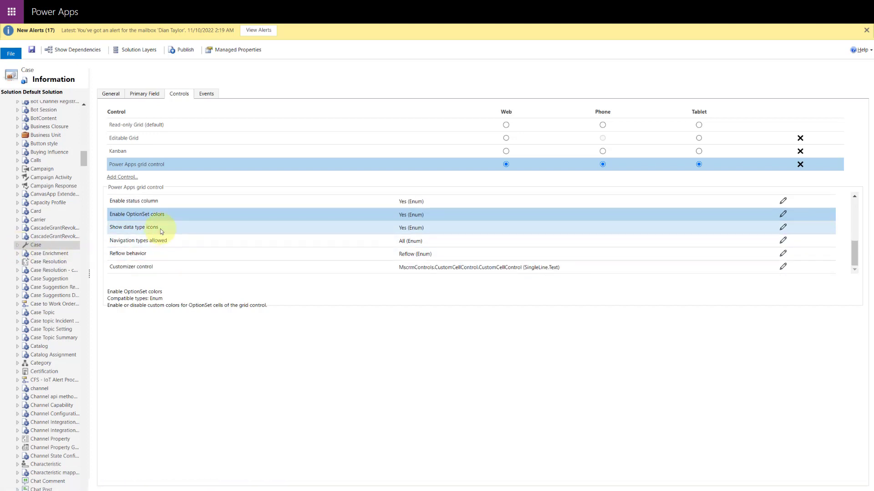
{"action": "left_click", "coordinate": [113, 227]}
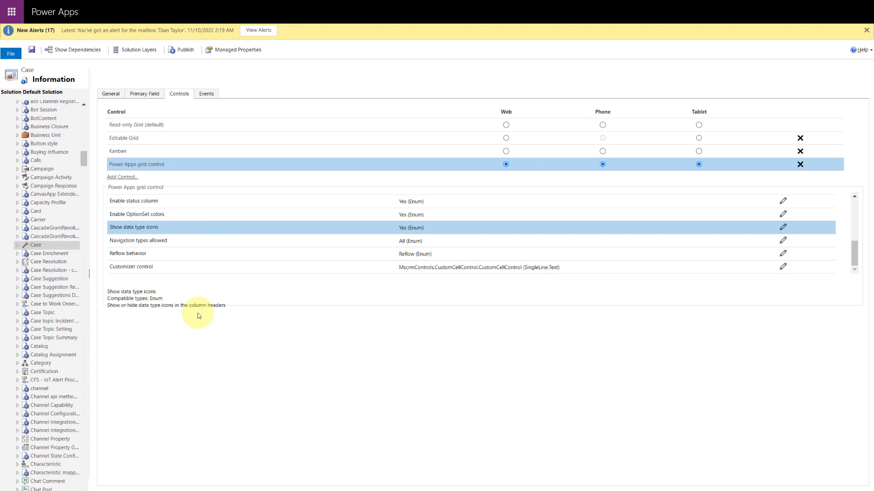
Inspect the static options of the Navigation types allowed property and close its configuration without changes.
{"action": "left_click", "coordinate": [160, 240]}
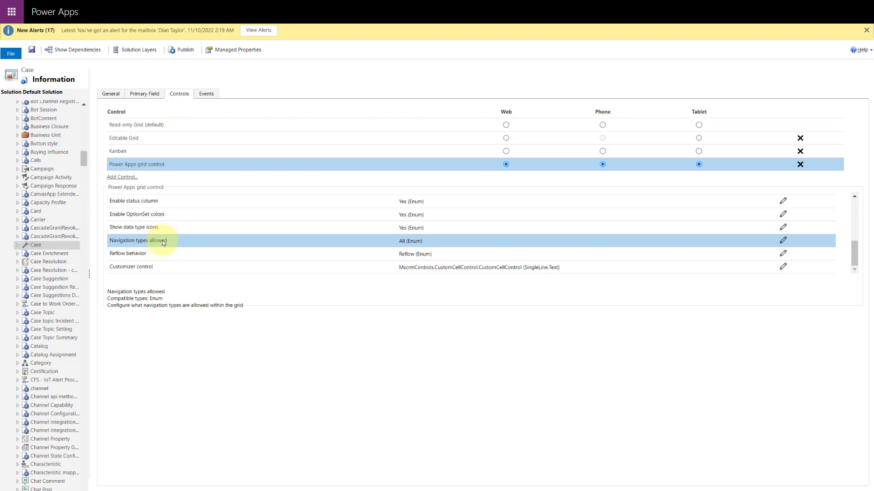
{"action": "double_click", "coordinate": [163, 241]}
{"action": "left_click", "coordinate": [782, 241]}
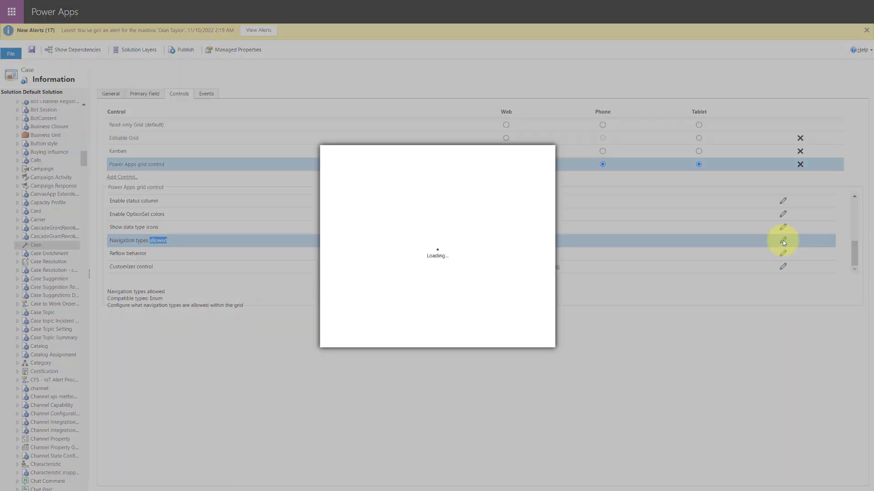
{"action": "left_click", "coordinate": [532, 210]}
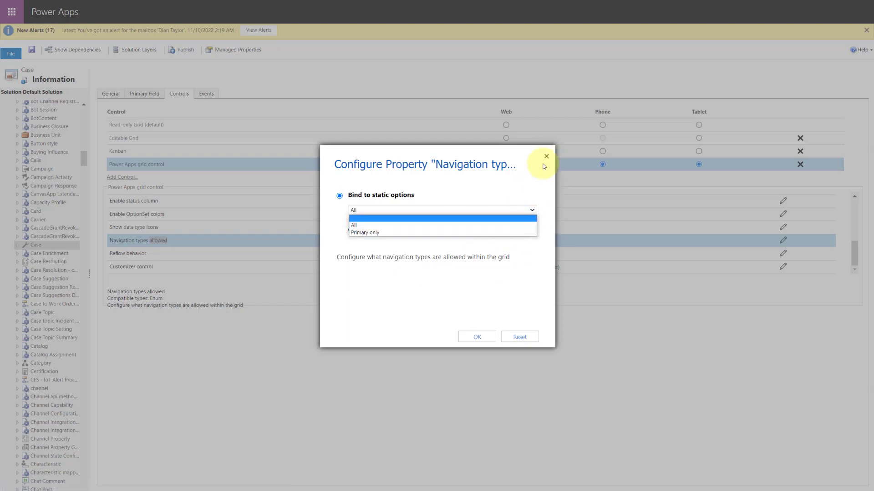
{"action": "left_click", "coordinate": [547, 157]}
{"action": "left_click", "coordinate": [547, 158]}
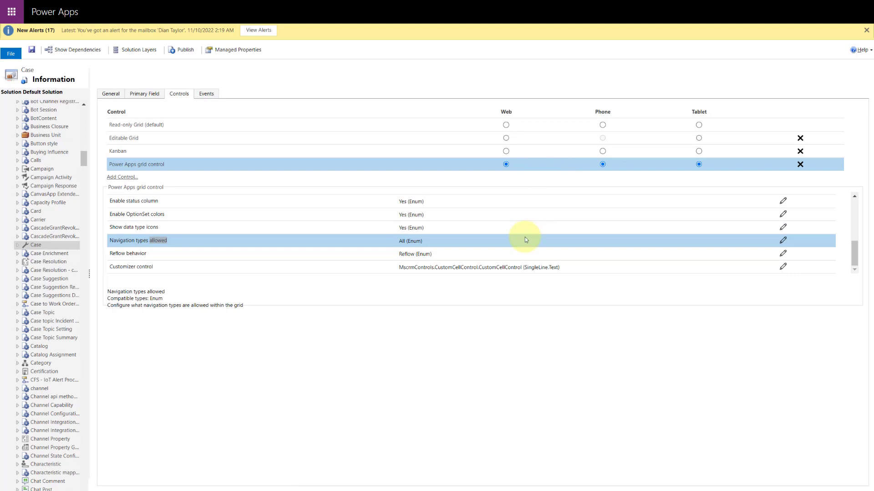
Inspect the static options of the Reflow behavior property and close its configuration without changes.
{"action": "left_click", "coordinate": [367, 251]}
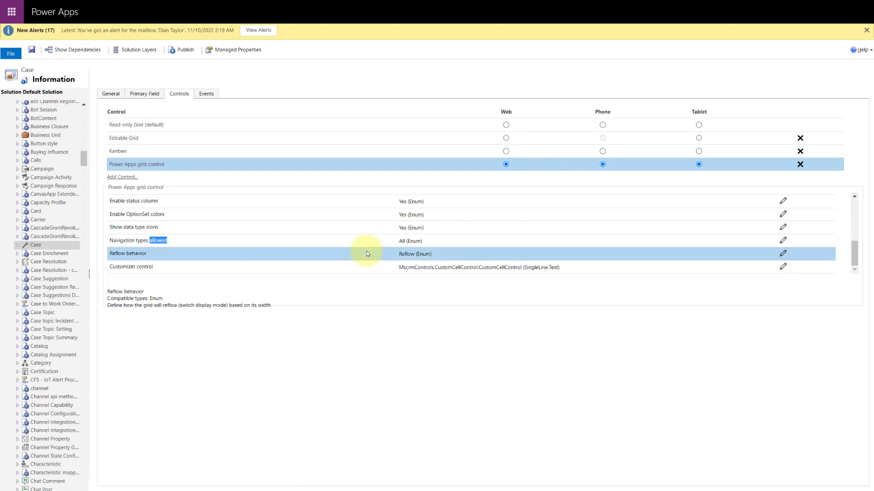
{"action": "left_click", "coordinate": [777, 256]}
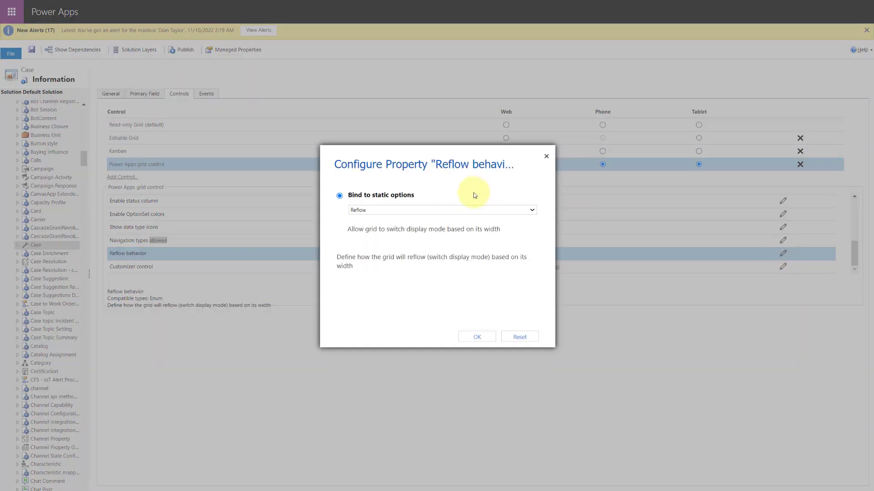
{"action": "left_click", "coordinate": [464, 210]}
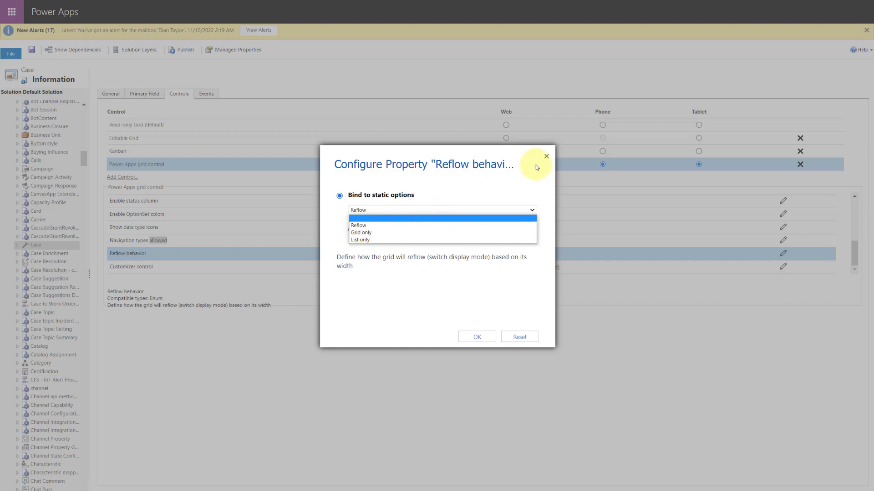
{"action": "left_click", "coordinate": [546, 158]}
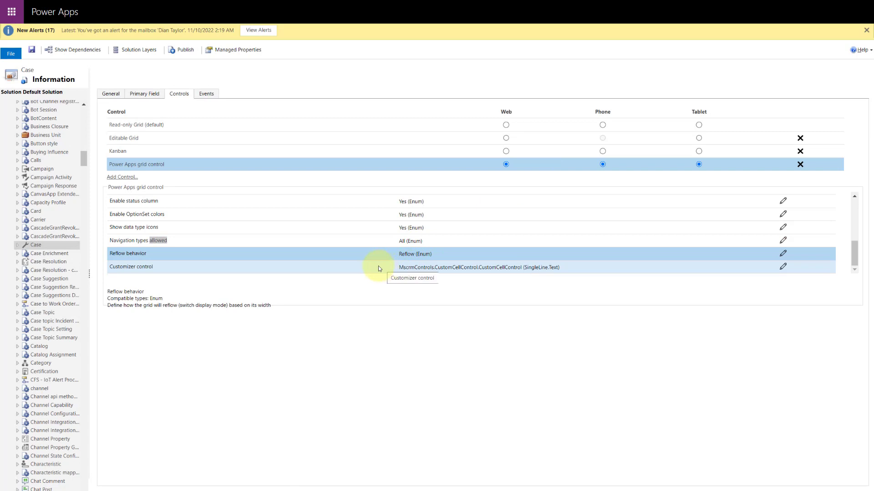
Read the full static value of the Customizer control property to its end and close its configuration without changes.
{"action": "left_click", "coordinate": [286, 269]}
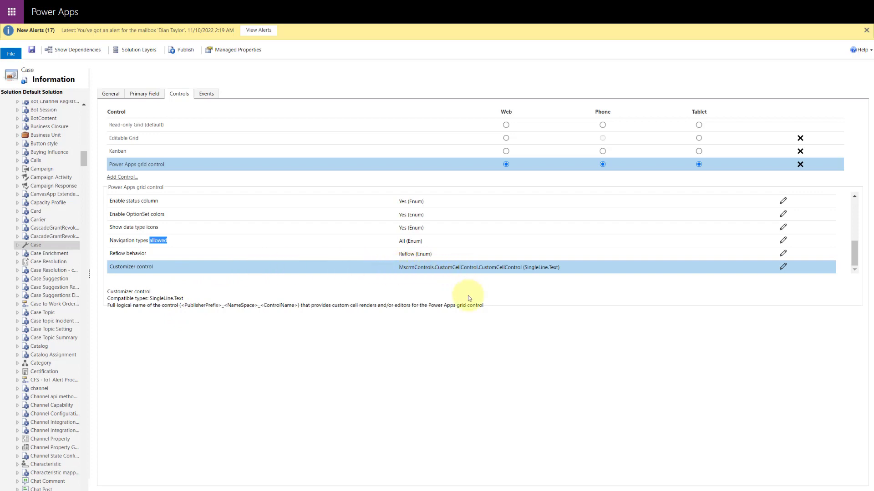
{"action": "key", "text": "ctrl+plus"}
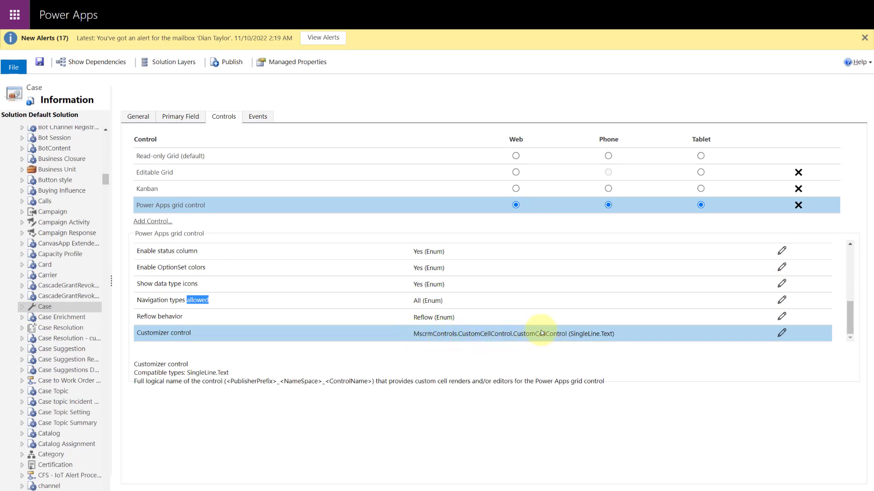
{"action": "left_click", "coordinate": [783, 333]}
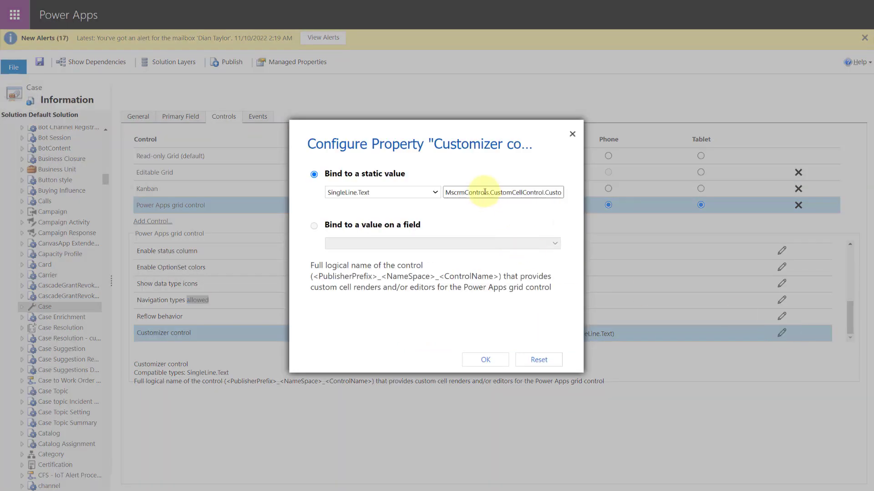
{"action": "left_click", "coordinate": [508, 193]}
{"action": "key", "text": "Right"}
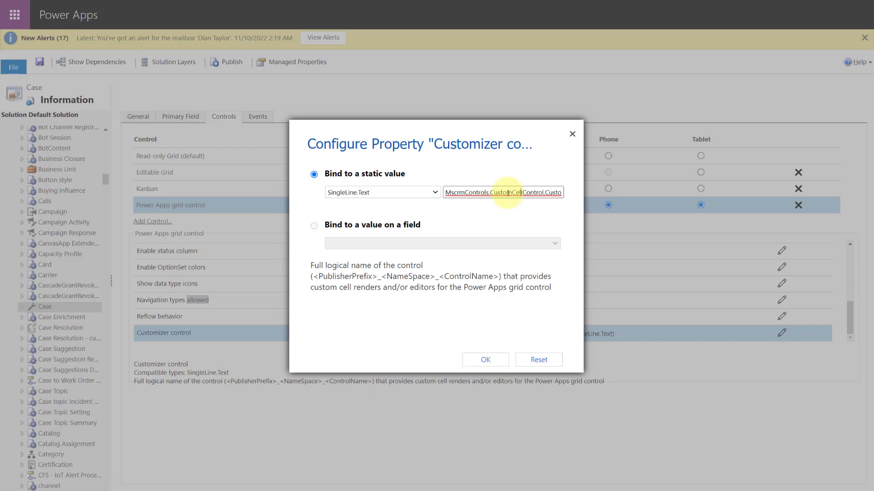
{"action": "key", "text": "Right"}
{"action": "key", "text": "Right"}
{"action": "key", "text": "Right"}
{"action": "key", "text": "Right"}
{"action": "key", "text": "Right"}
{"action": "key", "text": "Right"}
{"action": "key", "text": "Right"}
{"action": "key", "text": "Right"}
{"action": "key", "text": "Right"}
{"action": "key", "text": "Right"}
{"action": "key", "text": "Right"}
{"action": "key", "text": "Right"}
{"action": "key", "text": "Right"}
{"action": "key", "text": "Right"}
{"action": "key", "text": "Right"}
{"action": "key", "text": "Right"}
{"action": "key", "text": "Right"}
{"action": "key", "text": "Right"}
{"action": "key", "text": "Right"}
{"action": "key", "text": "Right"}
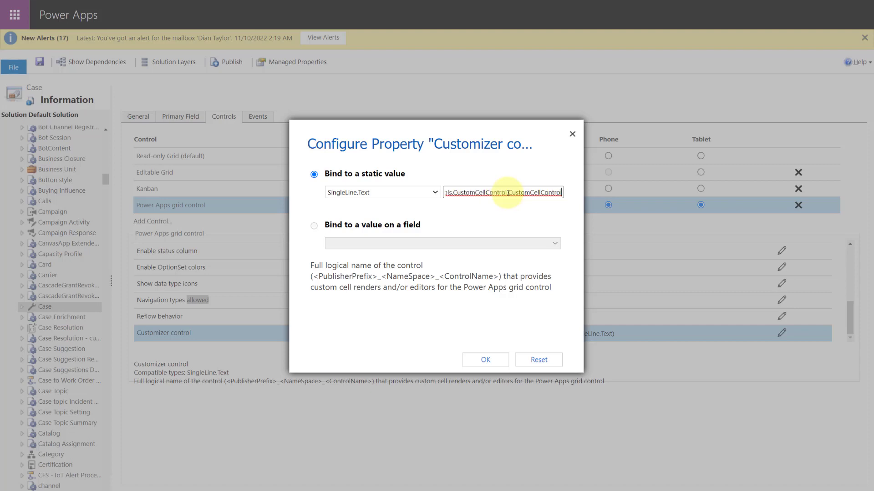
{"action": "left_click", "coordinate": [572, 135]}
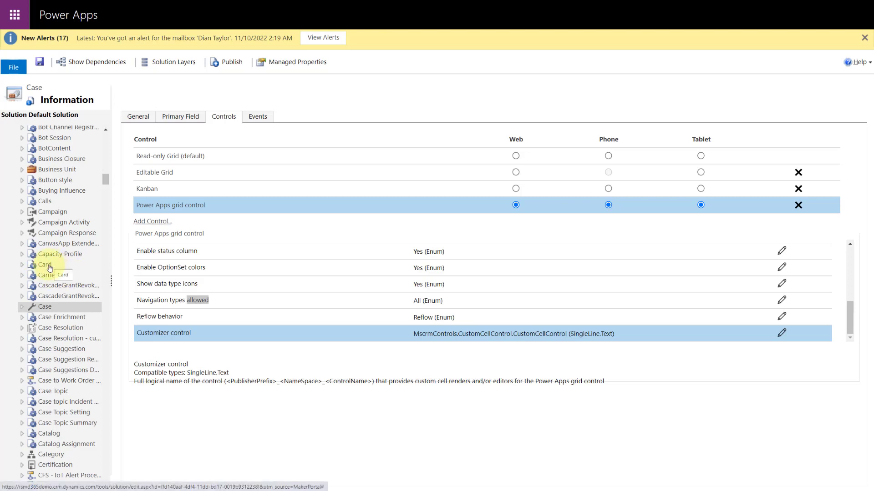
Expand the Case entity's components and switch to Enhanced Active Cases in Customer Service workspace to view its Status Reason column.
{"action": "left_click", "coordinate": [24, 309]}
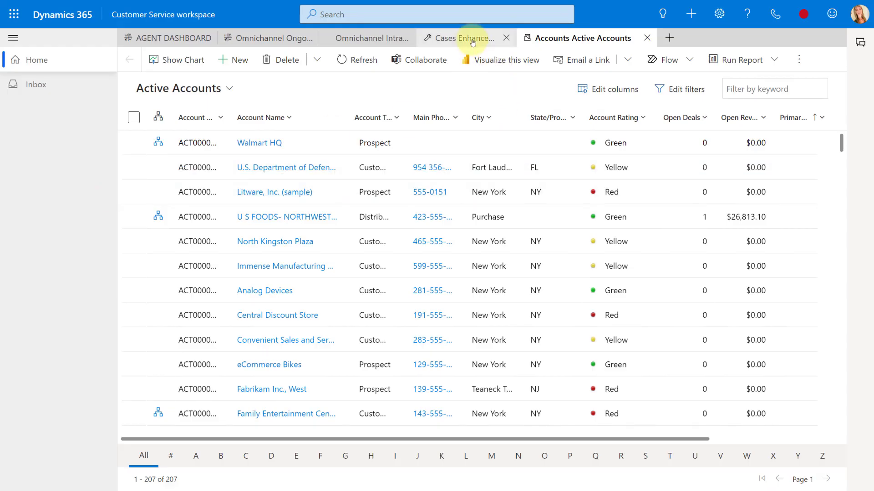
{"action": "left_click", "coordinate": [469, 36]}
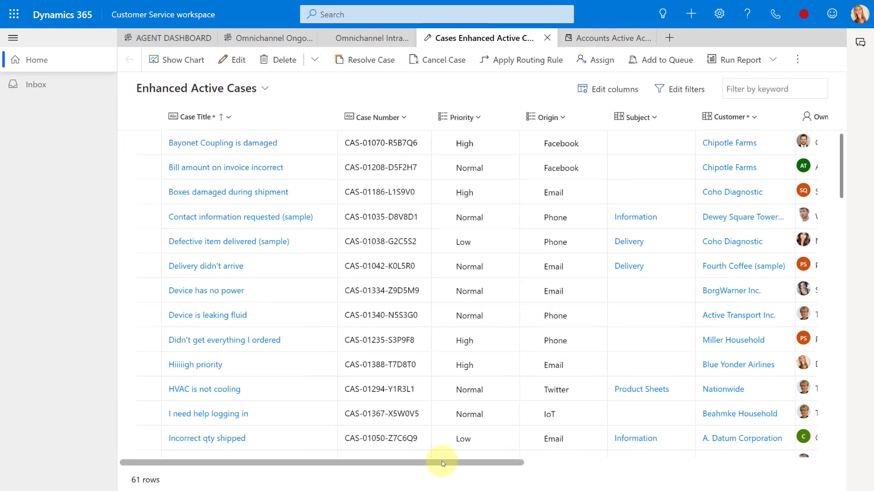
{"action": "left_click_drag", "start_coordinate": [442, 462], "coordinate": [691, 462]}
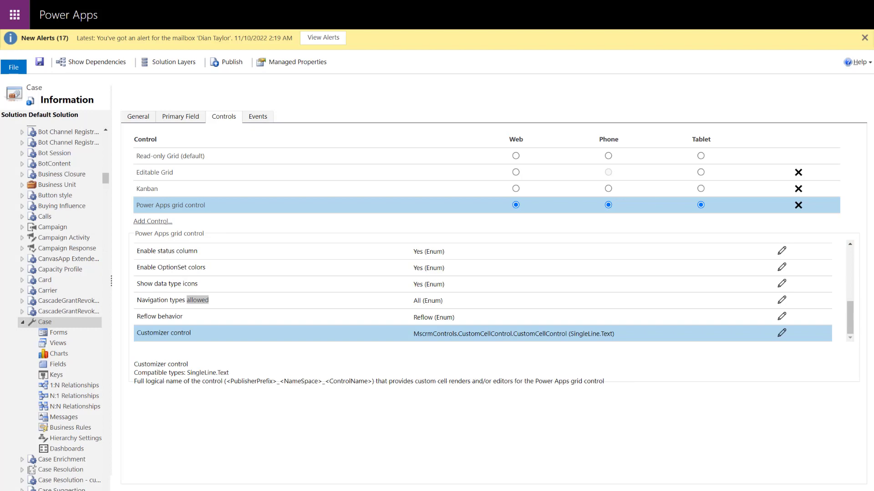
Open the Status Reason field from the Case entity's fields in Power Apps and examine its list of status values.
{"action": "left_click", "coordinate": [64, 366]}
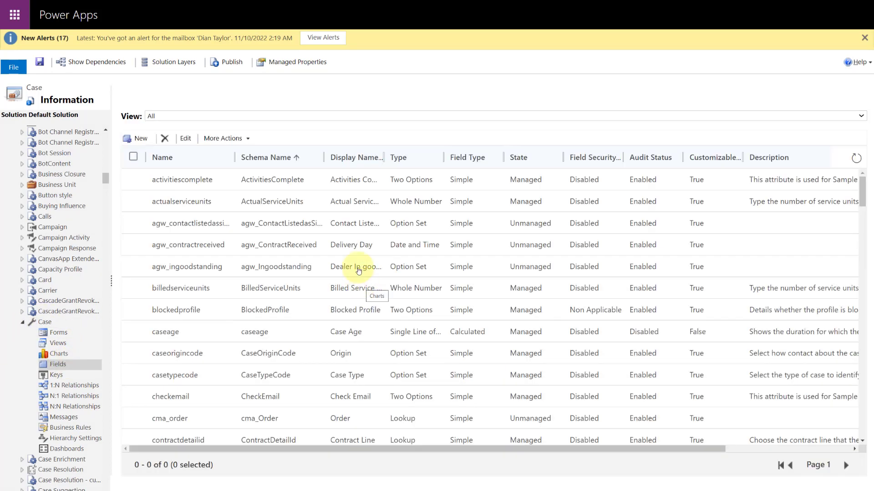
{"action": "scroll", "coordinate": [349, 201], "scroll_direction": "down", "scroll_amount": 2}
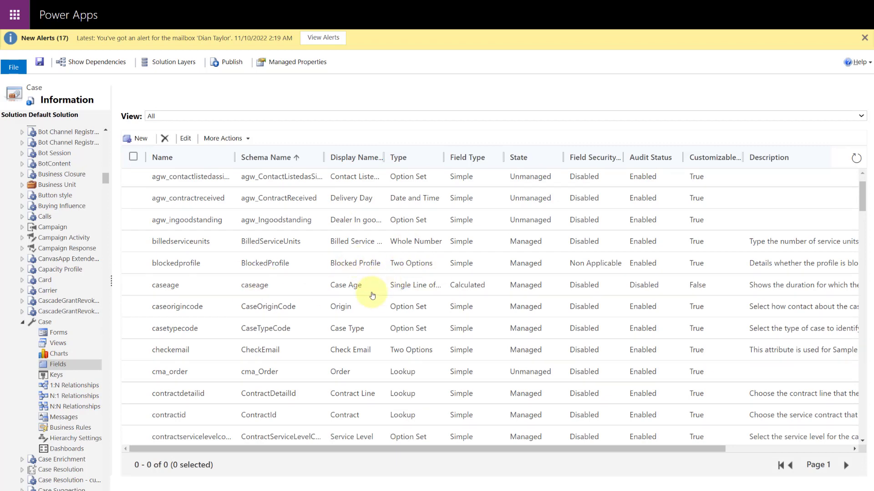
{"action": "scroll", "coordinate": [373, 296], "scroll_direction": "down", "scroll_amount": 5}
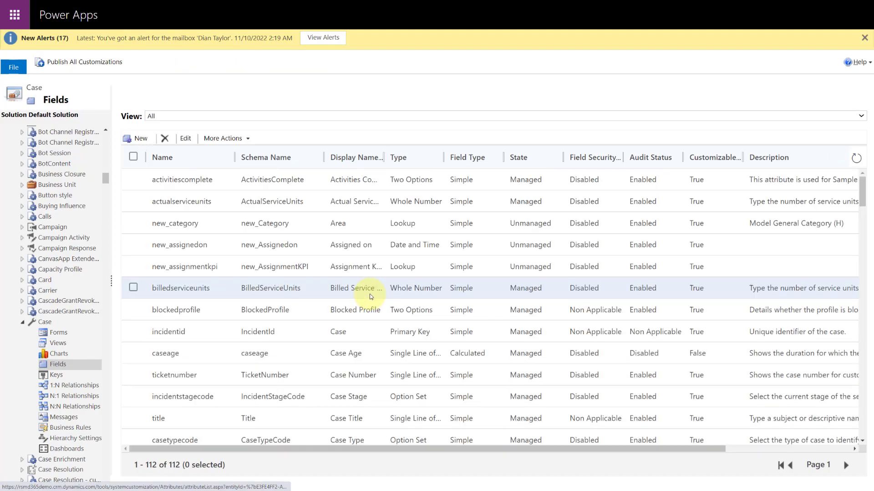
{"action": "scroll", "coordinate": [371, 297], "scroll_direction": "down", "scroll_amount": 15}
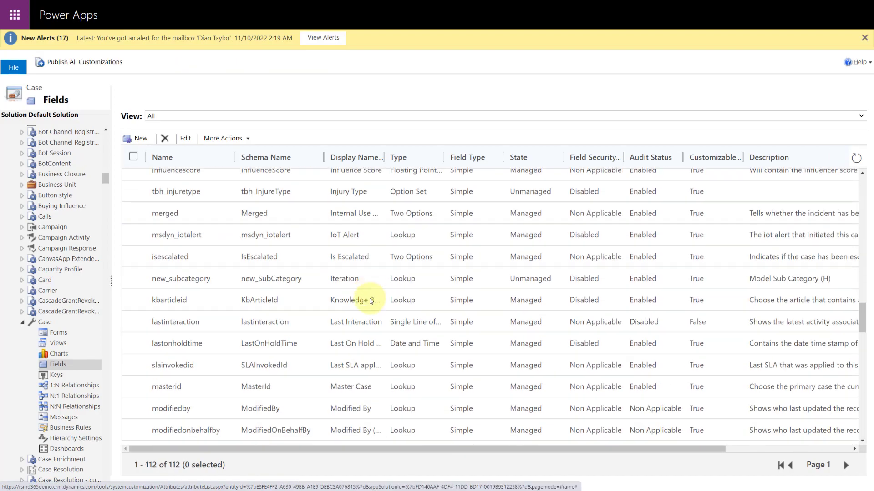
{"action": "scroll", "coordinate": [372, 301], "scroll_direction": "down", "scroll_amount": 15}
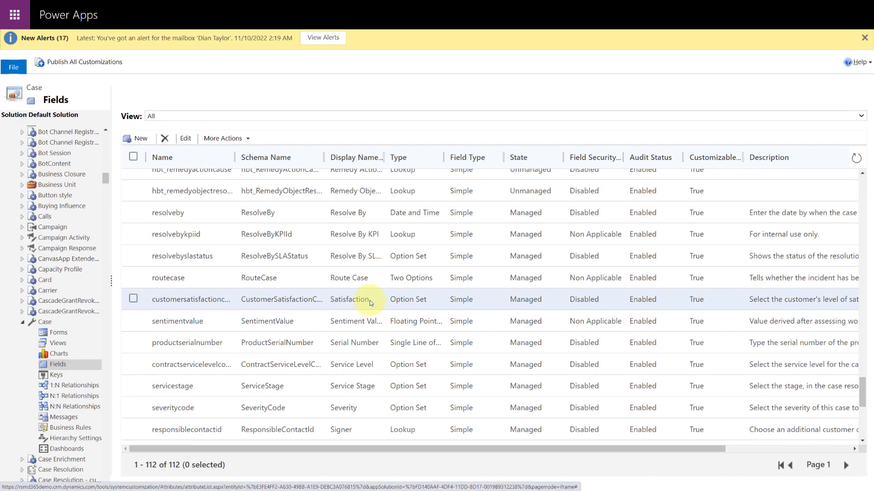
{"action": "scroll", "coordinate": [371, 300], "scroll_direction": "down", "scroll_amount": 12}
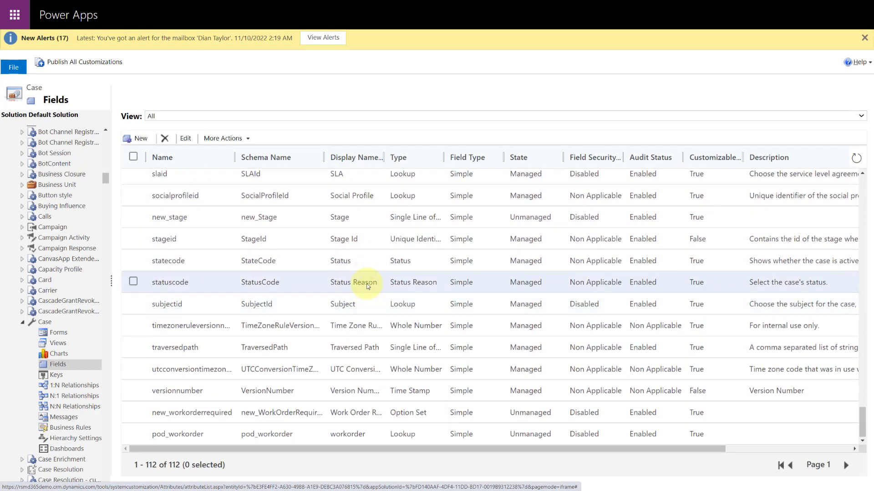
{"action": "double_click", "coordinate": [368, 283]}
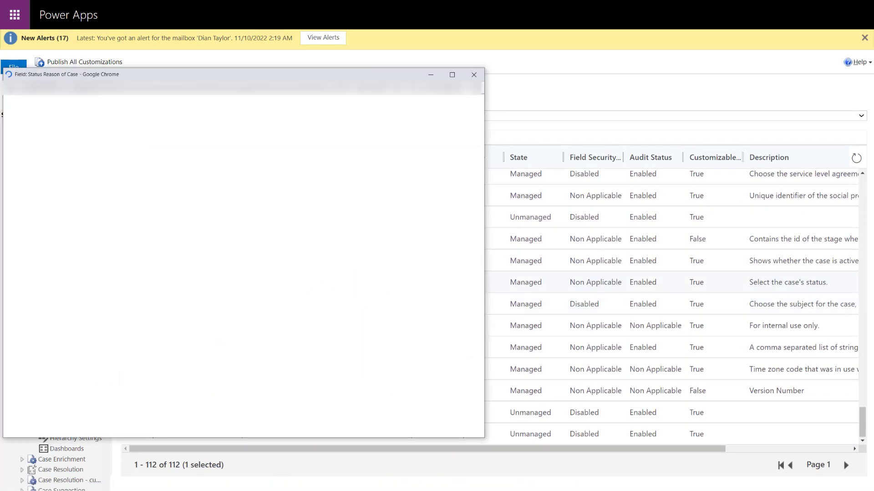
{"action": "left_click", "coordinate": [287, 308]}
{"action": "scroll", "coordinate": [213, 315], "scroll_direction": "down", "scroll_amount": 3}
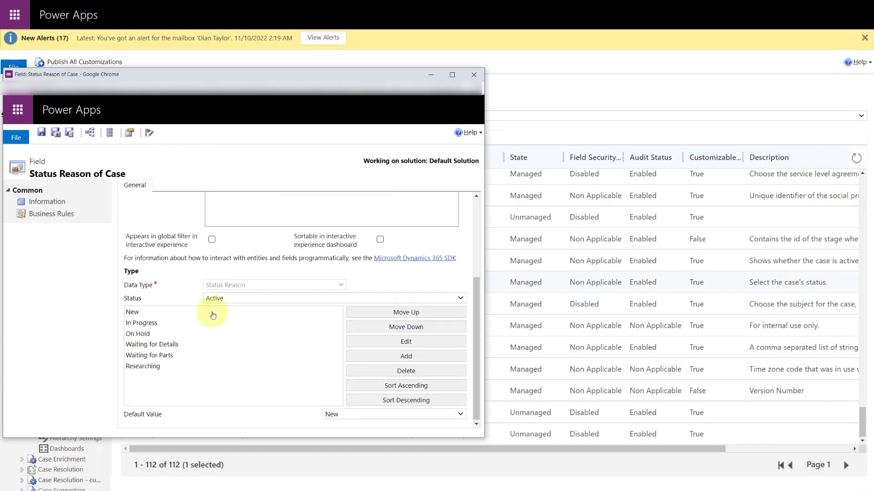
Inspect the color setting of the New status reason, cancel without changes, and open the In Progress value.
{"action": "double_click", "coordinate": [138, 313]}
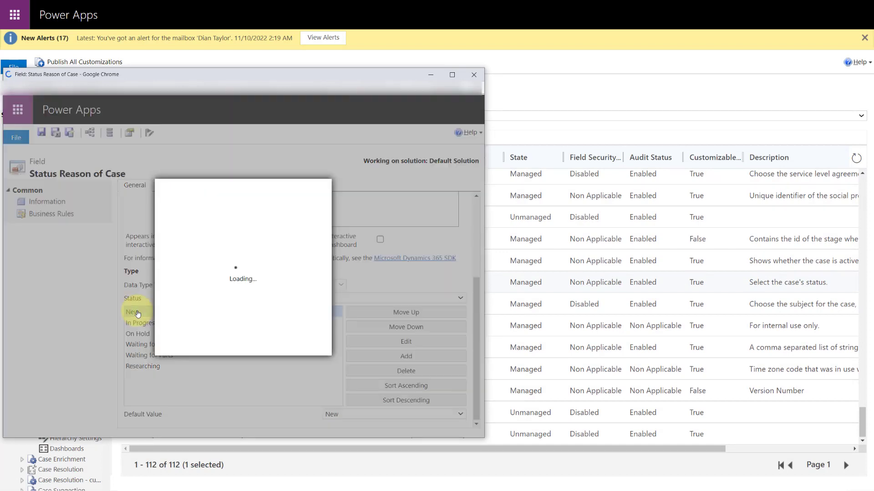
{"action": "left_click", "coordinate": [286, 280]}
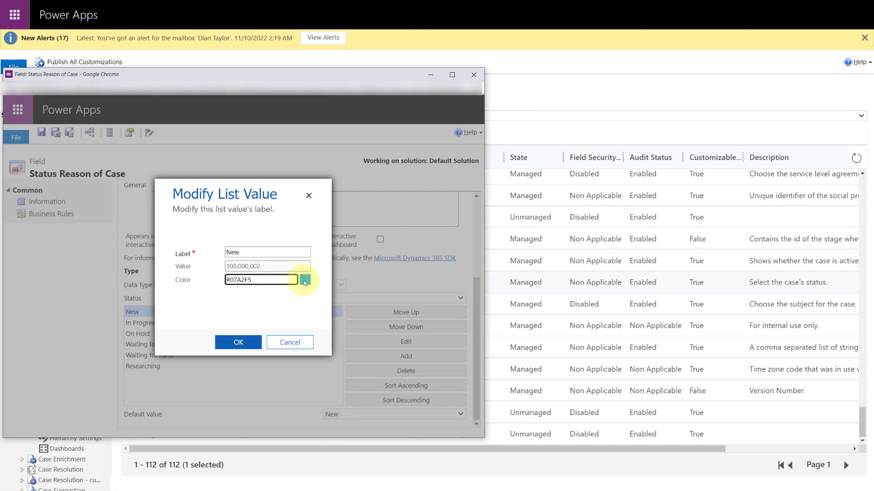
{"action": "left_click", "coordinate": [290, 343]}
{"action": "double_click", "coordinate": [144, 323]}
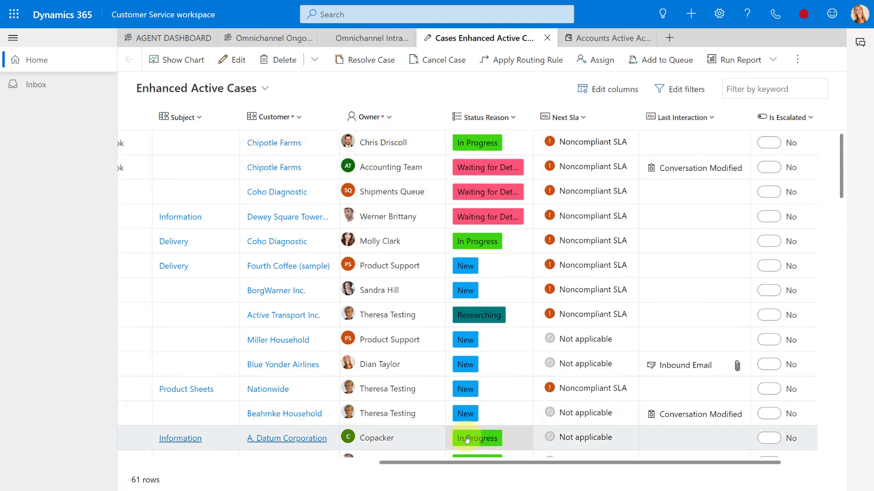
Return to the first columns of Enhanced Active Cases, and go back from the Default Solution's web resources to the Power Apps solutions list.
{"action": "left_click_drag", "start_coordinate": [470, 462], "coordinate": [288, 458]}
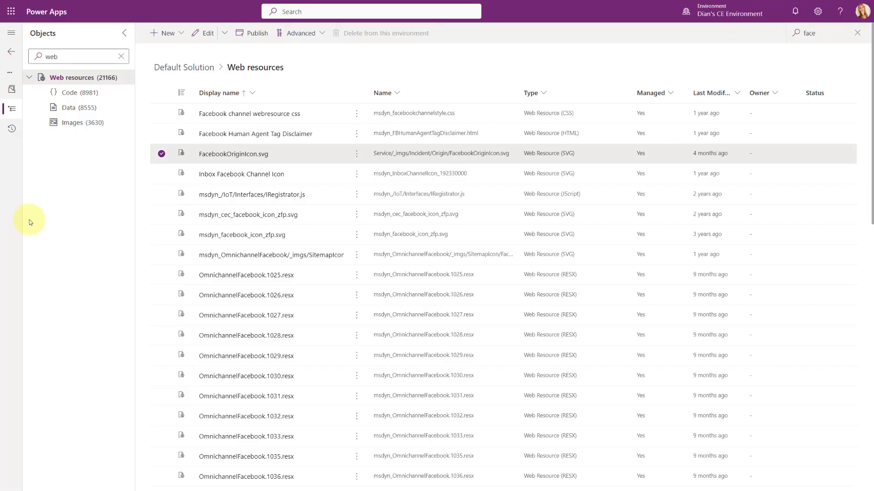
{"action": "left_click", "coordinate": [15, 57]}
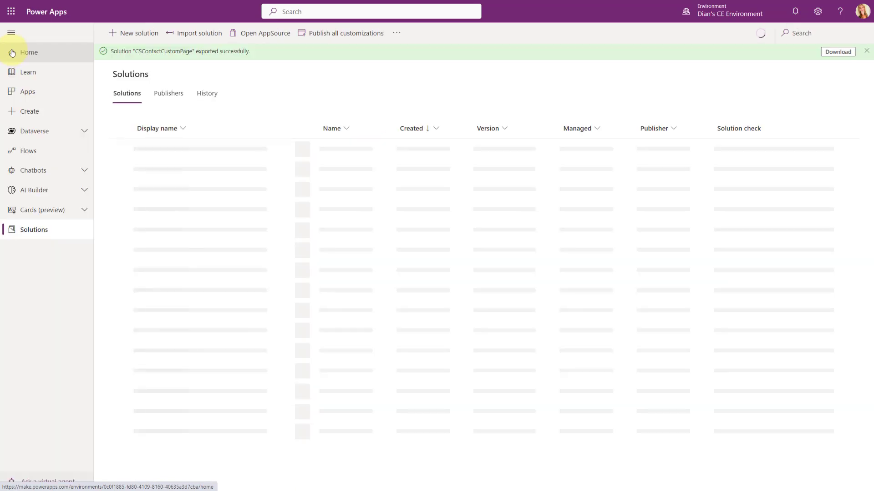
Find and open the Default Solution, and locate and open its Case table.
{"action": "left_click", "coordinate": [795, 33]}
{"action": "type", "text": "defaul"}
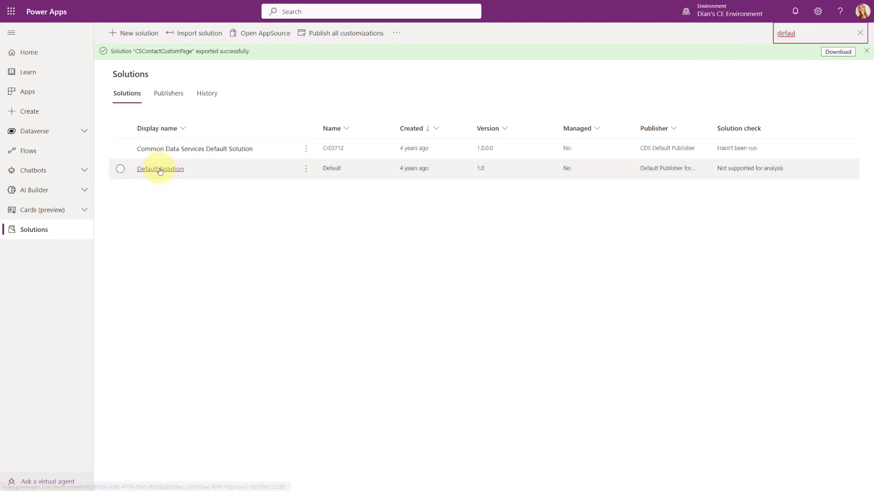
{"action": "left_click", "coordinate": [161, 171]}
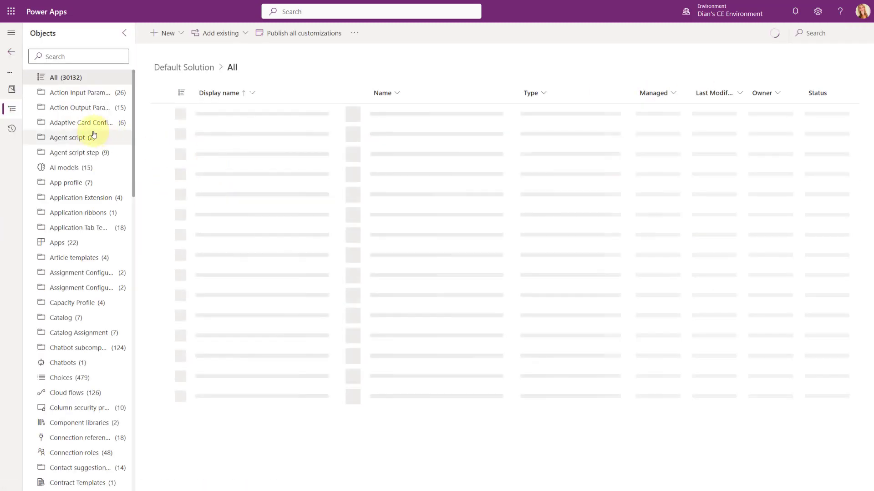
{"action": "scroll", "coordinate": [81, 245], "scroll_direction": "down", "scroll_amount": 1}
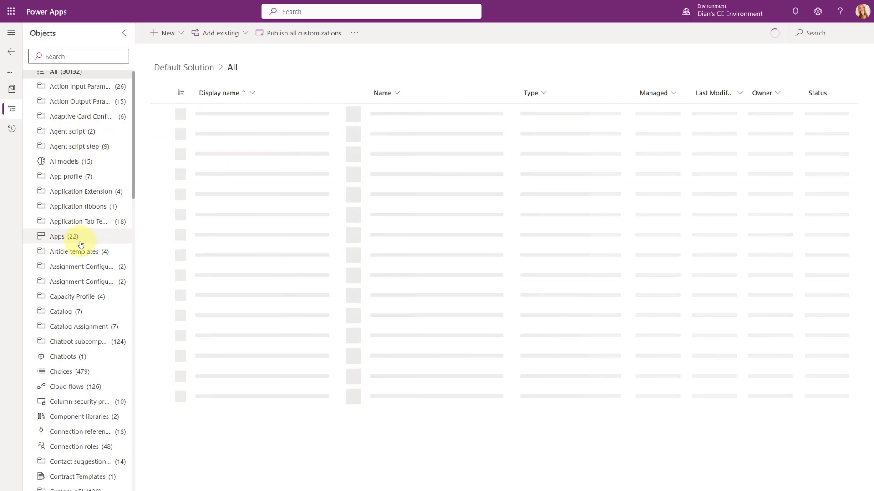
{"action": "scroll", "coordinate": [81, 245], "scroll_direction": "up", "scroll_amount": 2}
{"action": "left_click", "coordinate": [85, 53]}
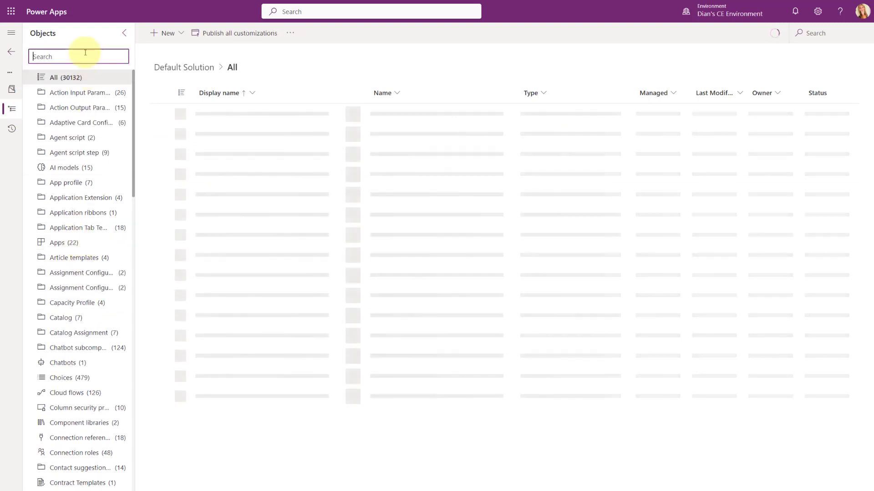
{"action": "type", "text": "case"}
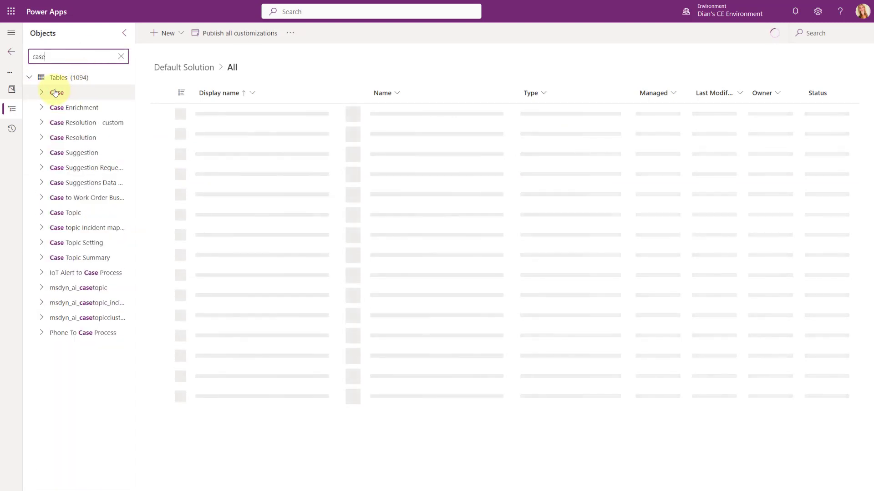
{"action": "left_click", "coordinate": [56, 92]}
{"action": "left_click", "coordinate": [56, 92]}
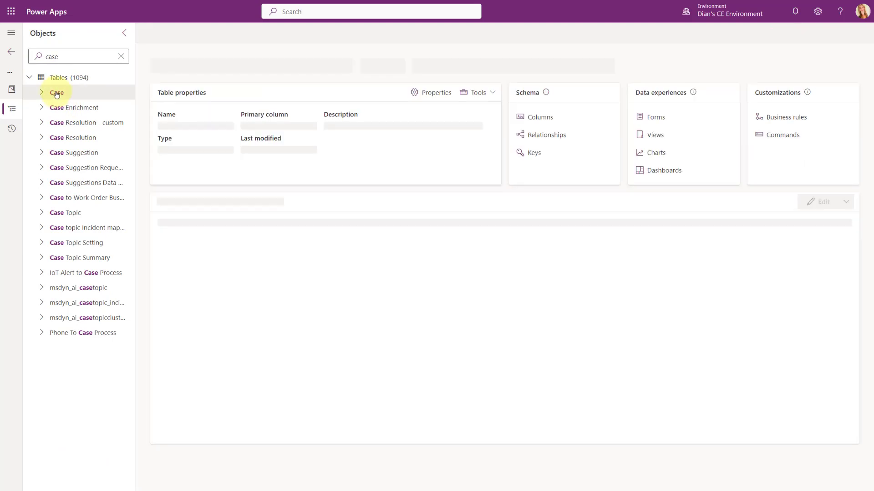
Search the Case table's columns for Origin and open that column for editing.
{"action": "left_click", "coordinate": [541, 117]}
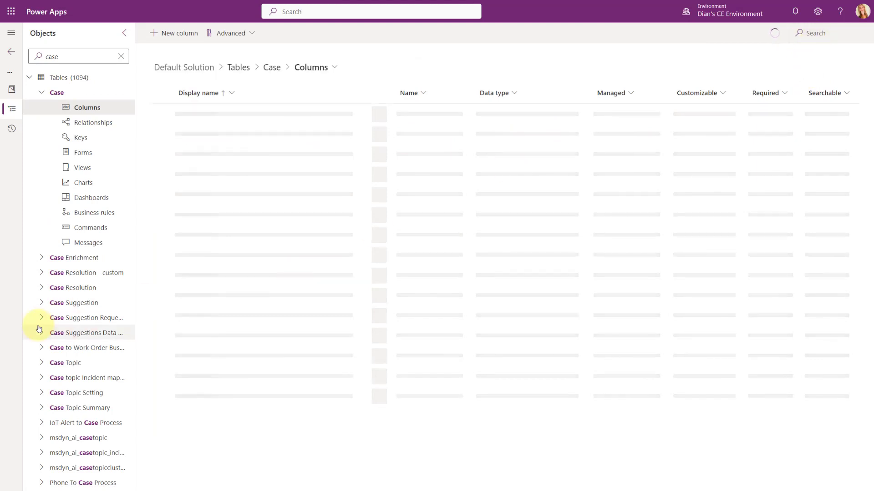
{"action": "left_click", "coordinate": [819, 33]}
{"action": "type", "text": "orig"}
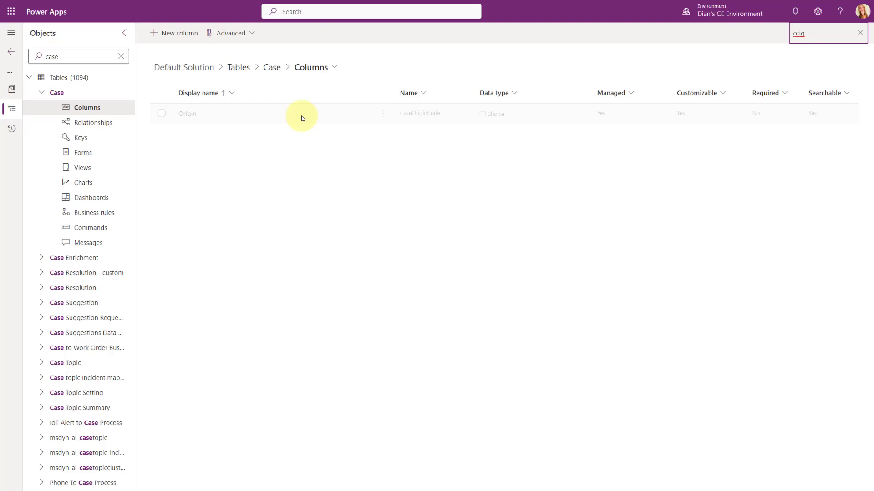
{"action": "left_click", "coordinate": [186, 115]}
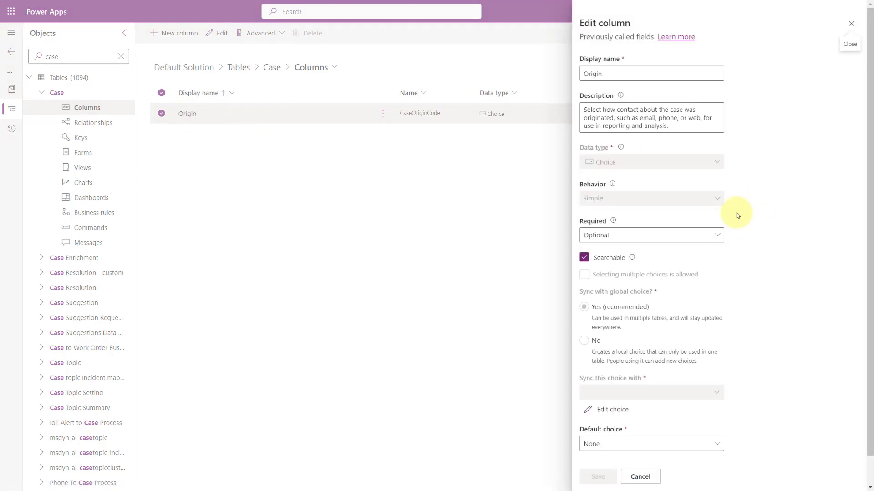
Add an Instagram choice to the Case Origin global choice and save both the choice and the Origin column.
{"action": "scroll", "coordinate": [746, 240], "scroll_direction": "down", "scroll_amount": 1}
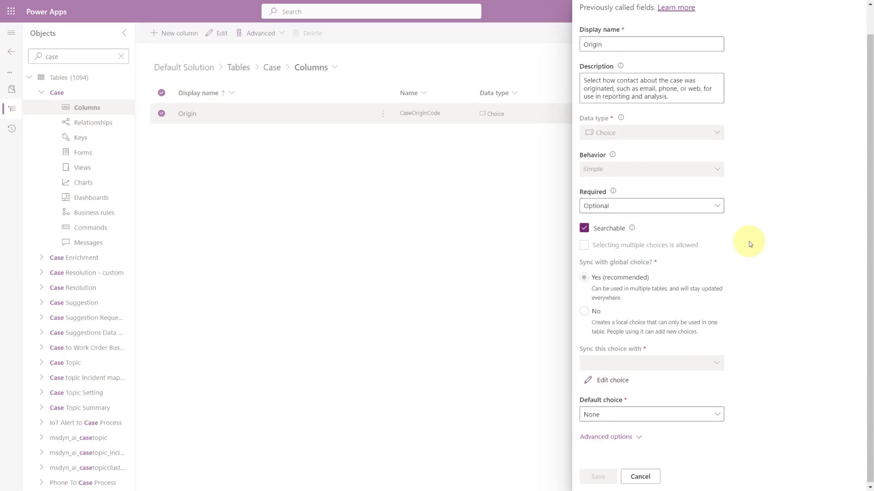
{"action": "left_click", "coordinate": [613, 379]}
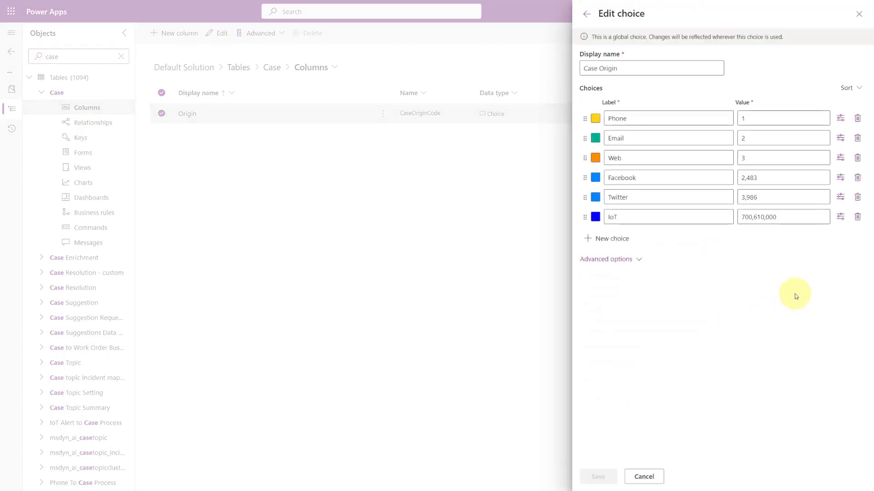
{"action": "left_click", "coordinate": [617, 241]}
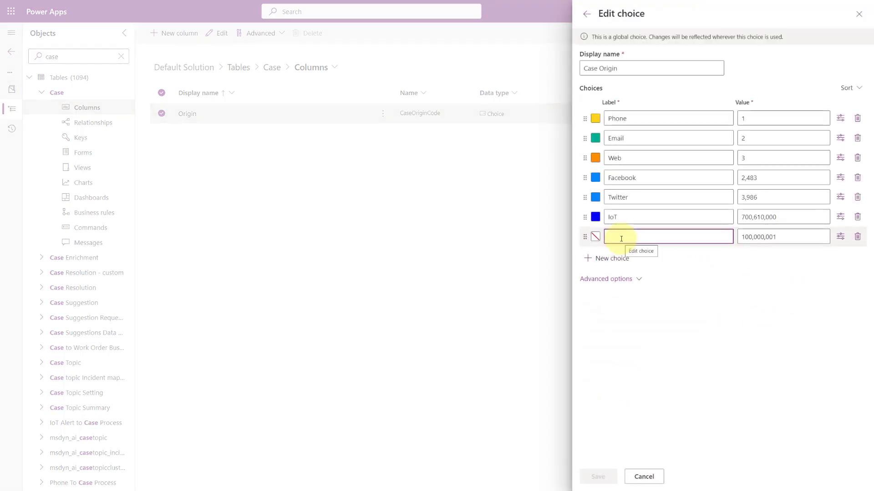
{"action": "type", "text": "Instagram"}
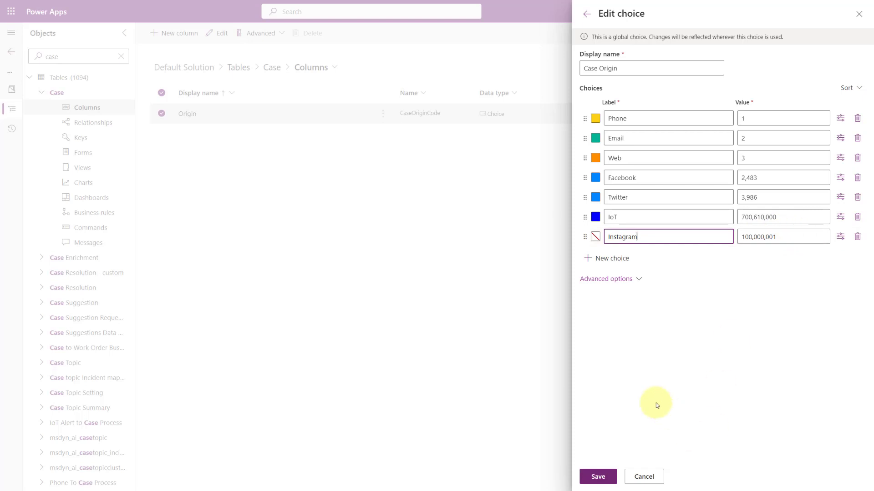
{"action": "left_click", "coordinate": [599, 478]}
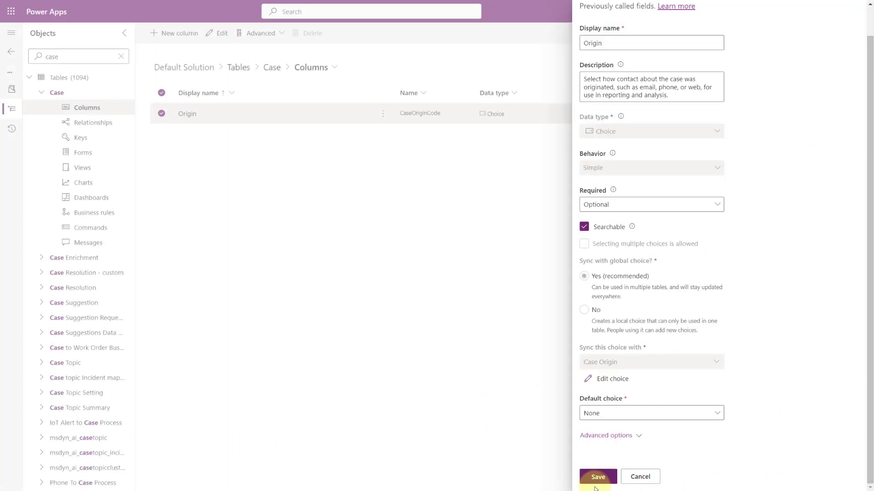
{"action": "left_click", "coordinate": [597, 476]}
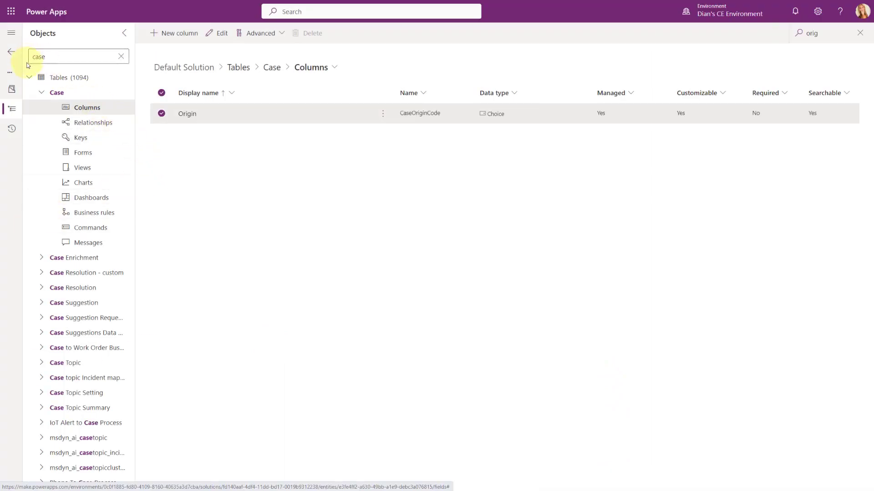
Return to the solutions list and reopen the Default Solution.
{"action": "left_click", "coordinate": [12, 54]}
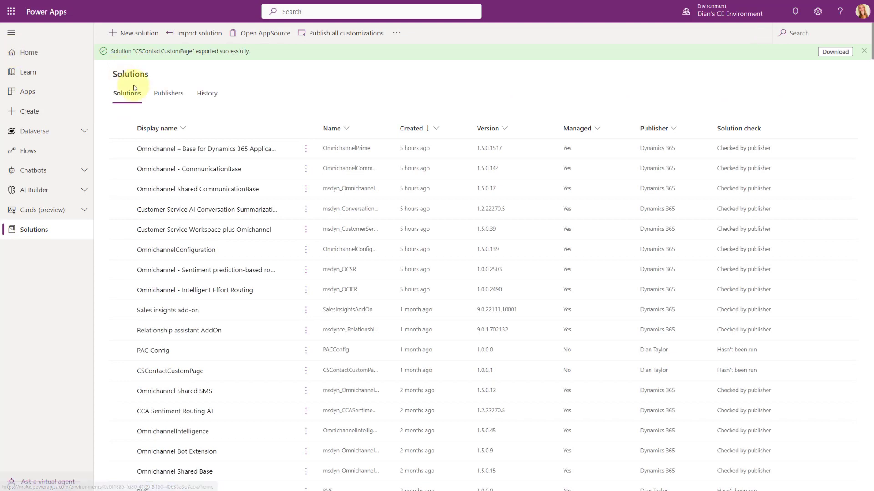
{"action": "left_click", "coordinate": [801, 33]}
{"action": "type", "text": "de"}
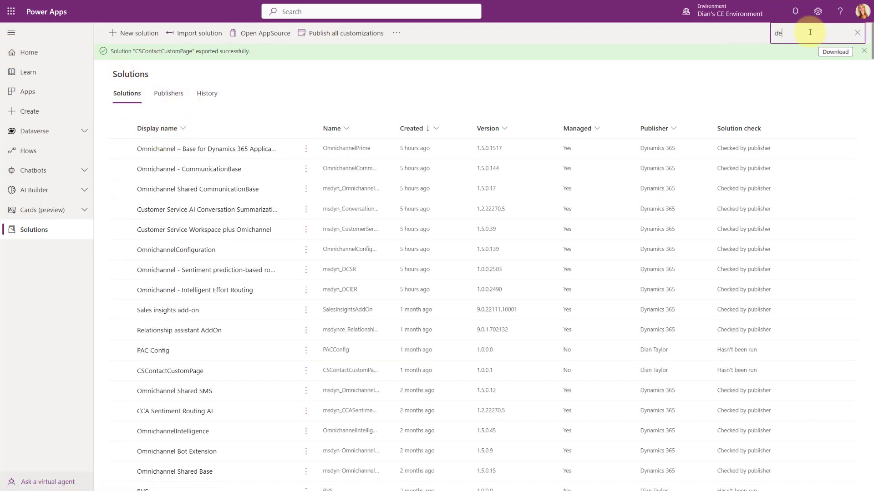
{"action": "type", "text": "fault"}
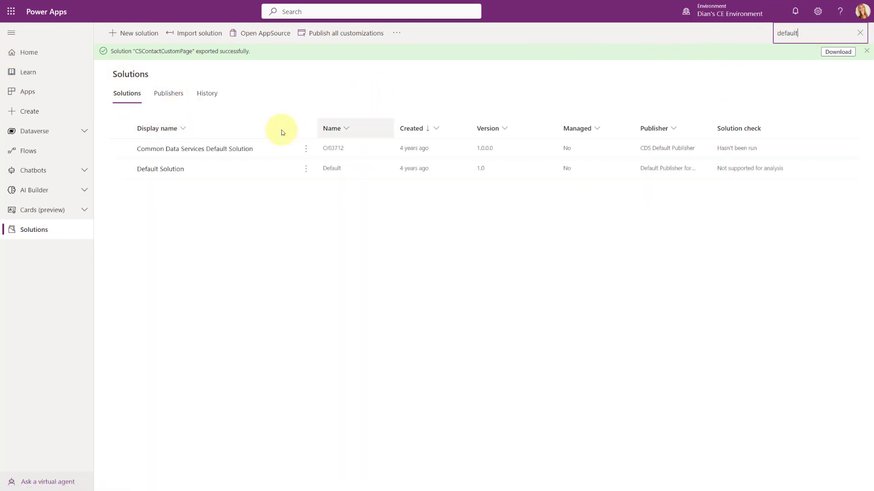
{"action": "left_click", "coordinate": [164, 168]}
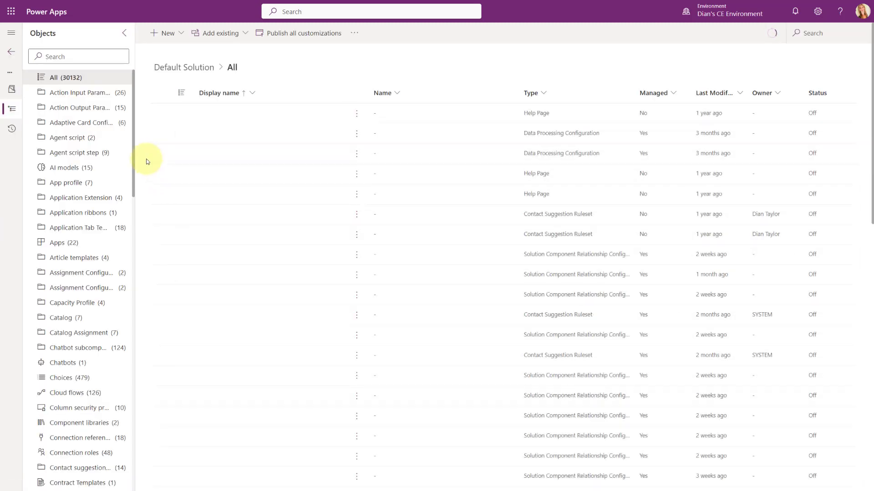
Start a new web resource in the solution, upload Instagram.png as its file, and set the display name to Instagramicon.
{"action": "left_click", "coordinate": [181, 35]}
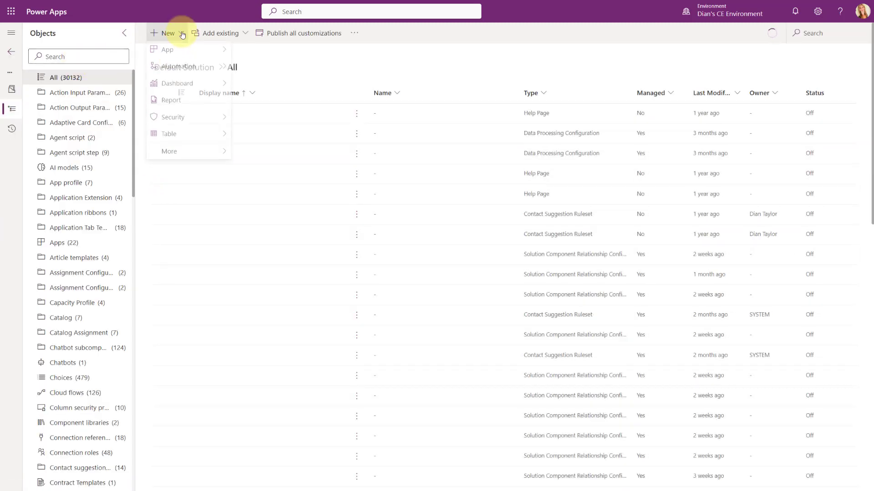
{"action": "left_click", "coordinate": [182, 35]}
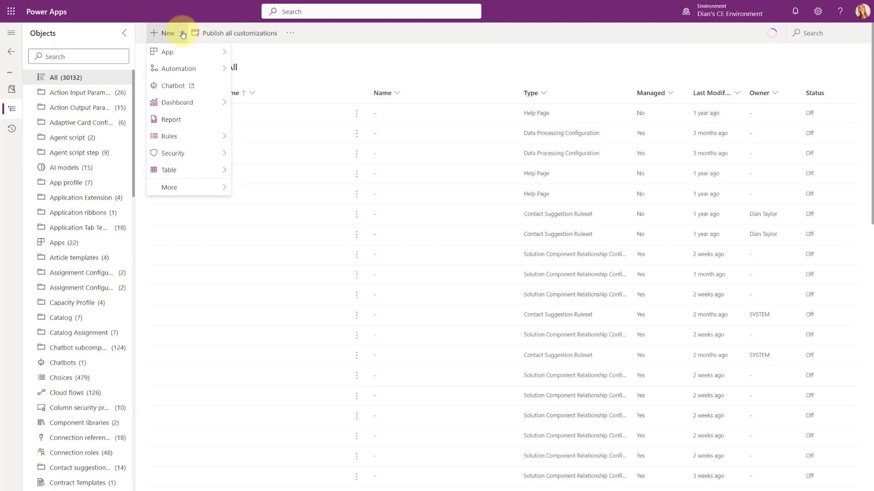
{"action": "mouse_move", "coordinate": [211, 187]}
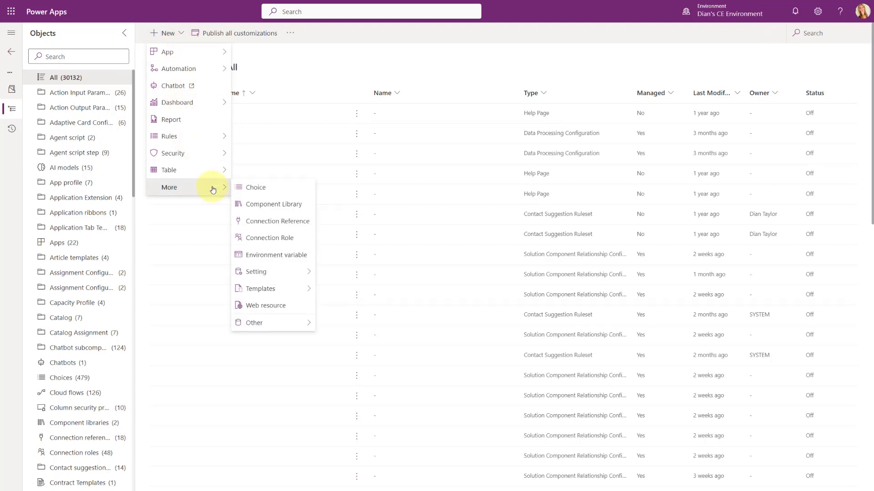
{"action": "left_click", "coordinate": [273, 304]}
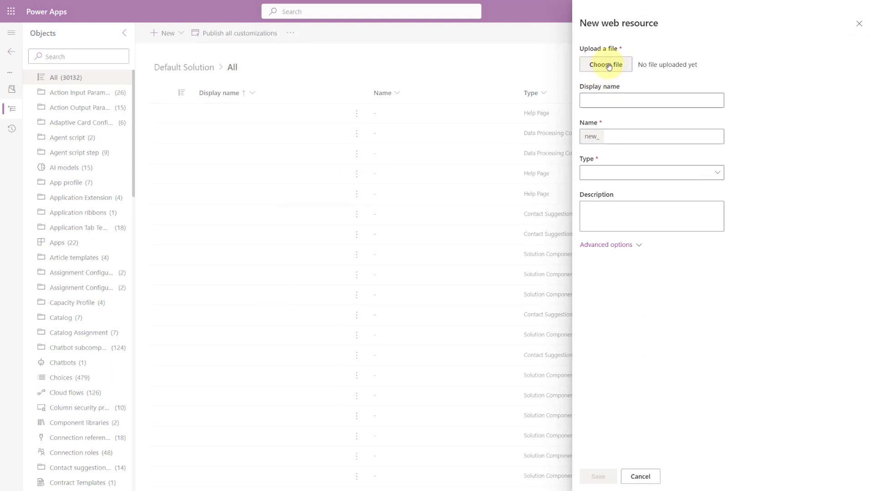
{"action": "left_click", "coordinate": [608, 66]}
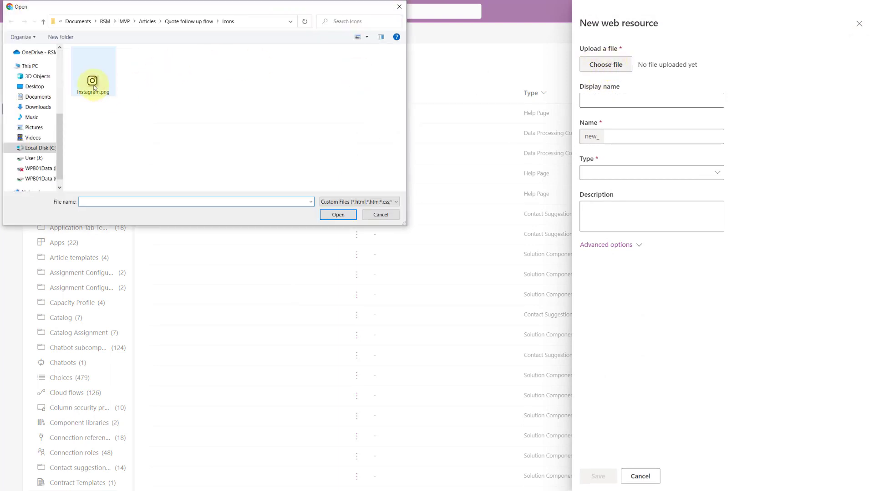
{"action": "double_click", "coordinate": [93, 86]}
{"action": "left_click", "coordinate": [592, 101]}
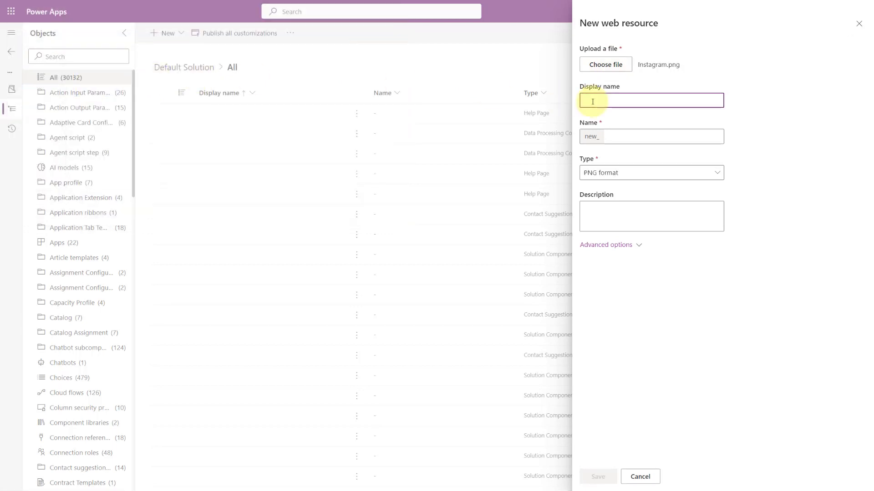
{"action": "type", "text": "Instagramicon"}
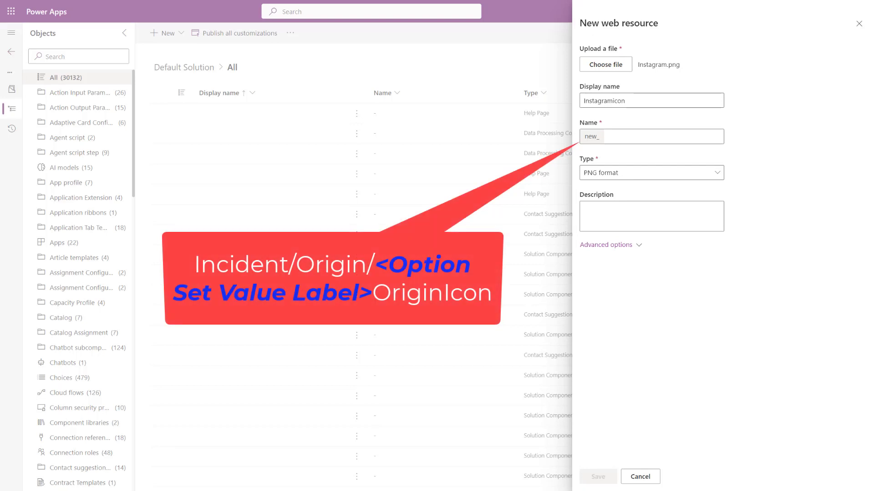
Set the web resource's name after the new_ prefix to Incident/Origin/instagramOriginIcon and save it.
{"action": "left_click", "coordinate": [635, 144]}
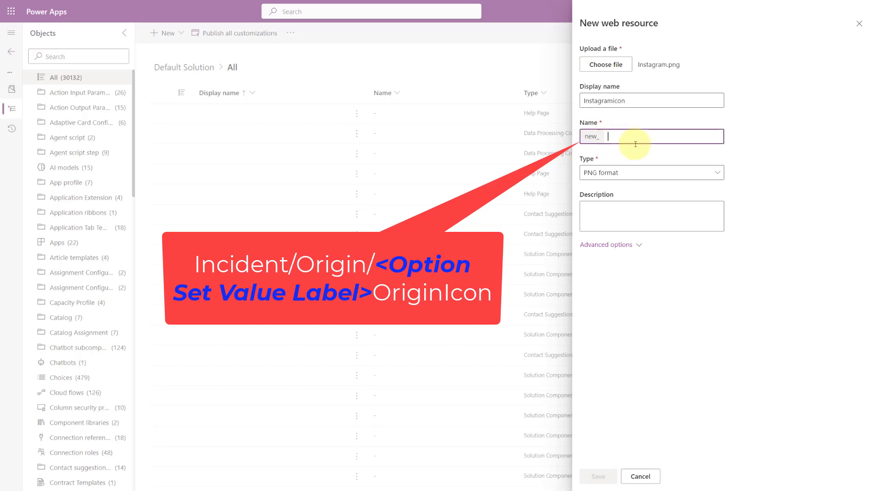
{"action": "key", "text": "ctrl+v"}
{"action": "double_click", "coordinate": [616, 137]}
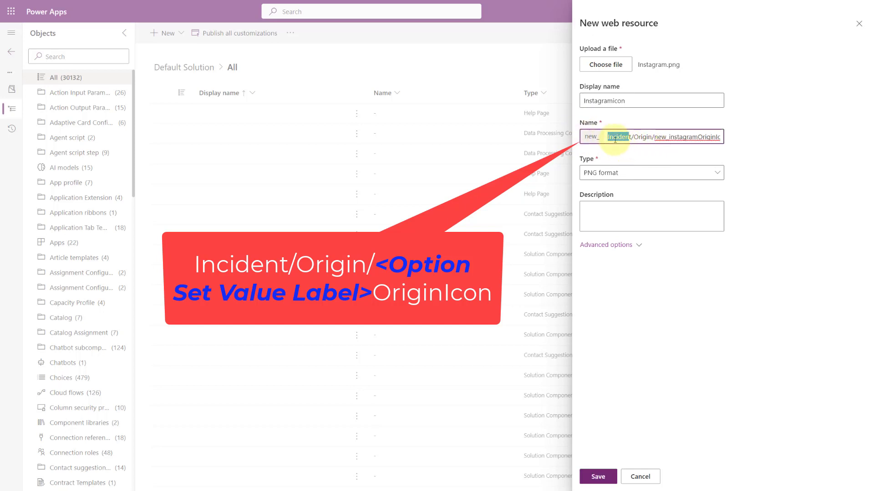
{"action": "left_click", "coordinate": [653, 136]}
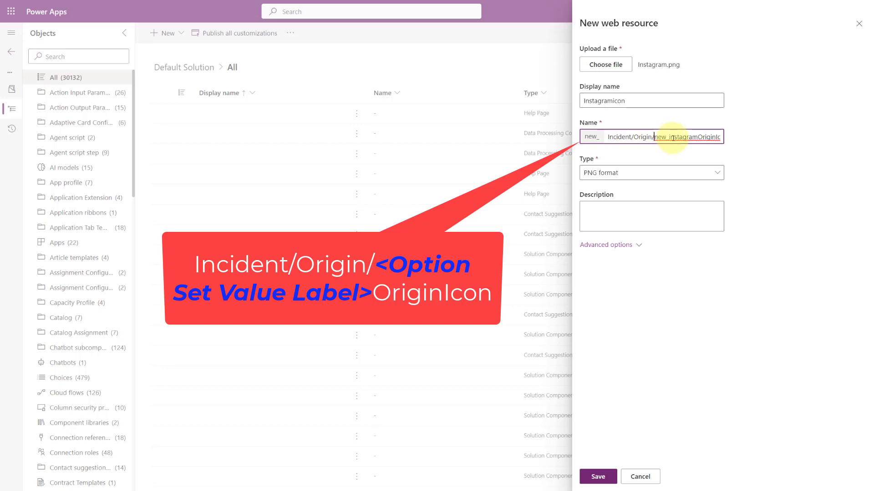
{"action": "key", "text": "Delete"}
{"action": "key", "text": "Delete"}
{"action": "key", "text": "Delete"}
{"action": "key", "text": "Delete"}
{"action": "key", "text": "Delete"}
{"action": "type", "text": "I"}
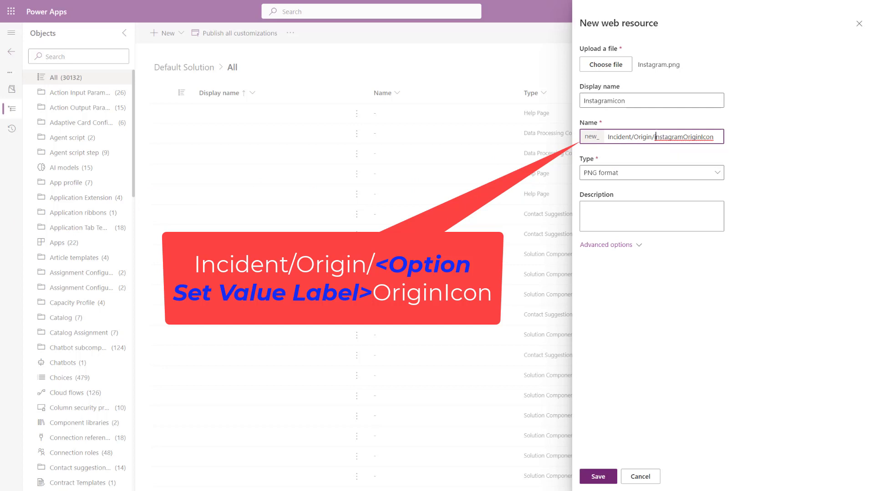
{"action": "left_click", "coordinate": [415, 357]}
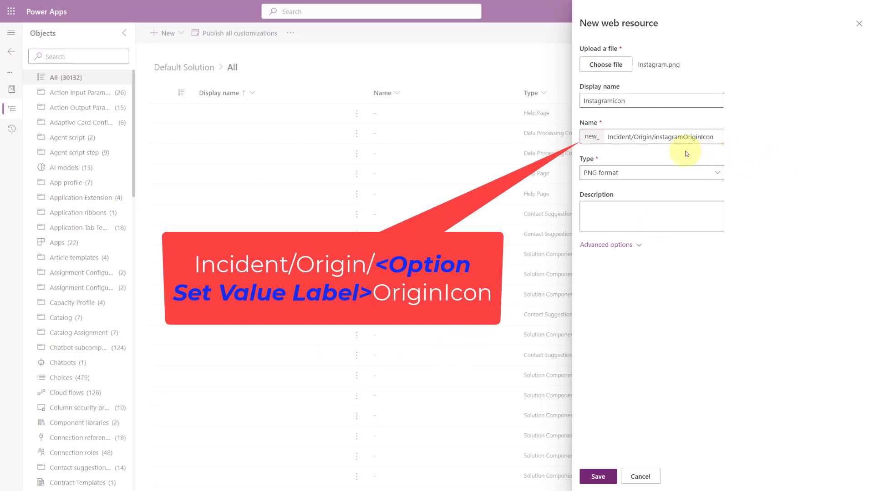
{"action": "left_click_drag", "start_coordinate": [653, 137], "coordinate": [683, 137]}
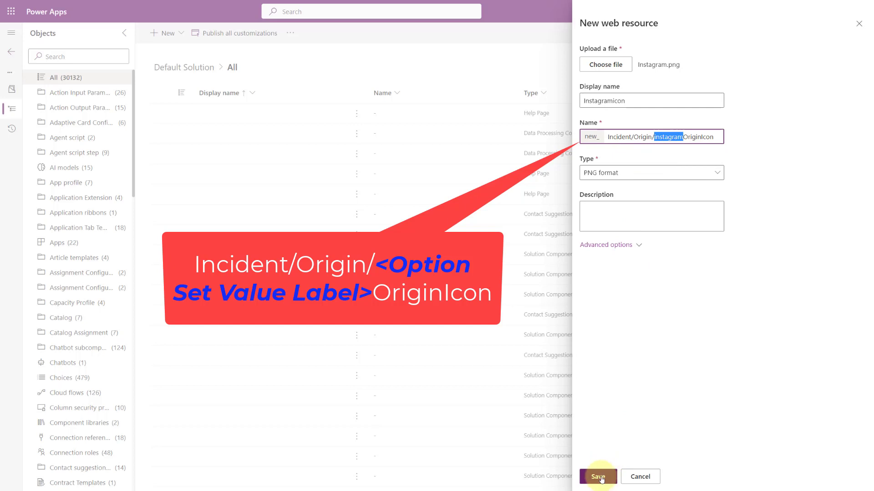
{"action": "left_click", "coordinate": [599, 477]}
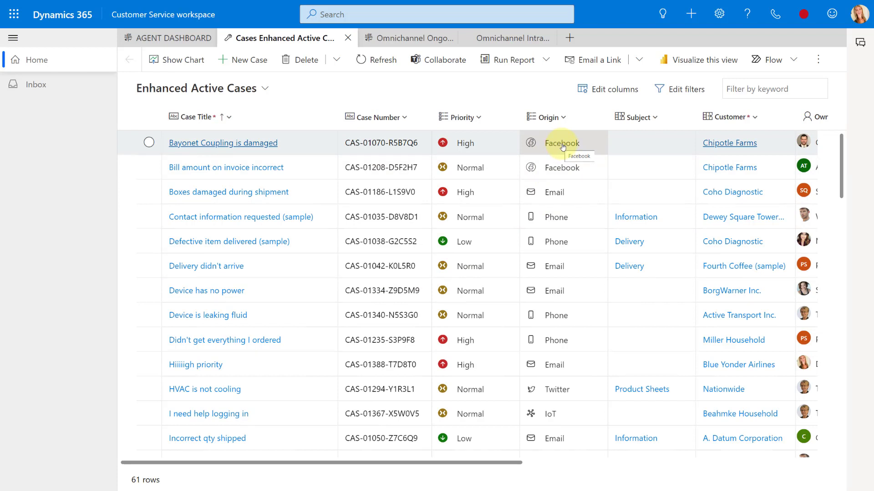
Change the Origin of the Bayonet Coupling is damaged case to Instagram directly in the Enhanced Active Cases grid.
{"action": "left_click", "coordinate": [555, 146]}
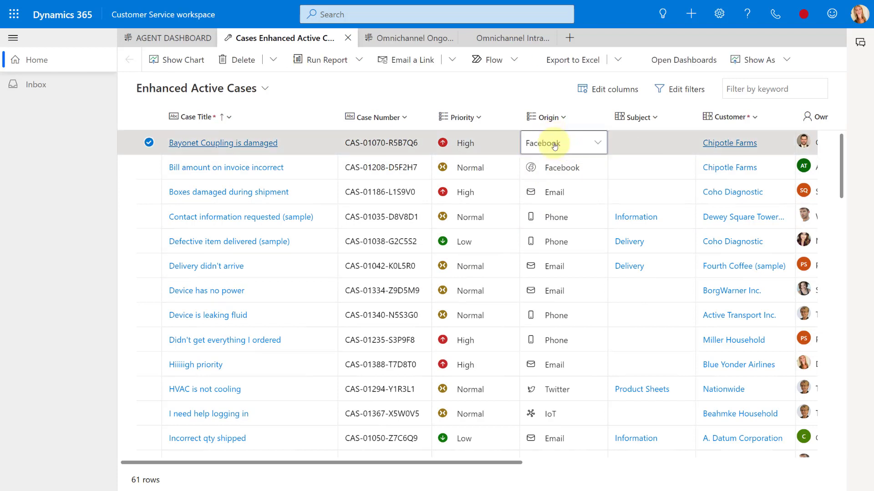
{"action": "left_click", "coordinate": [587, 144]}
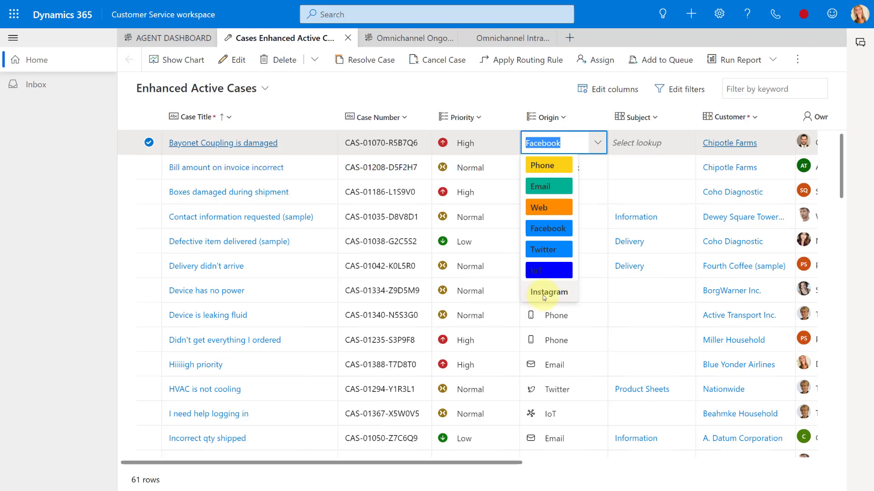
{"action": "left_click", "coordinate": [549, 293]}
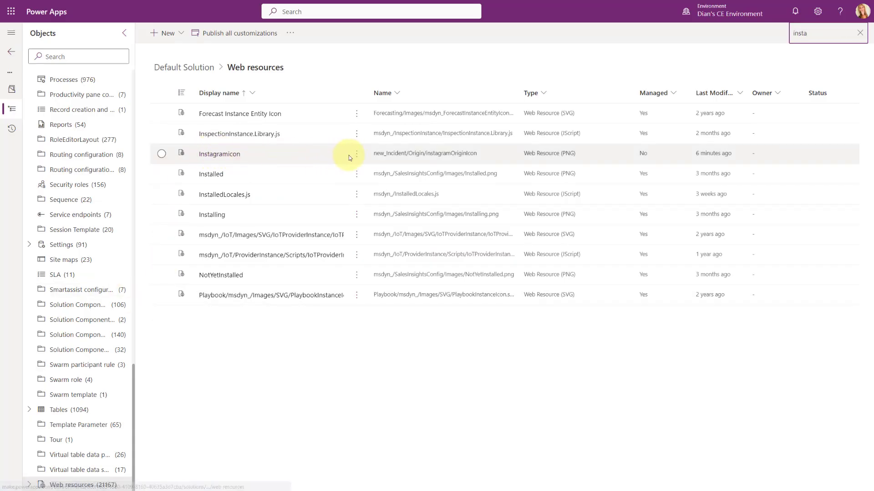
Open the Instagramicon web resource in the Power Apps Default Solution and examine the table, column and choice label parts of its name.
{"action": "left_click", "coordinate": [230, 153]}
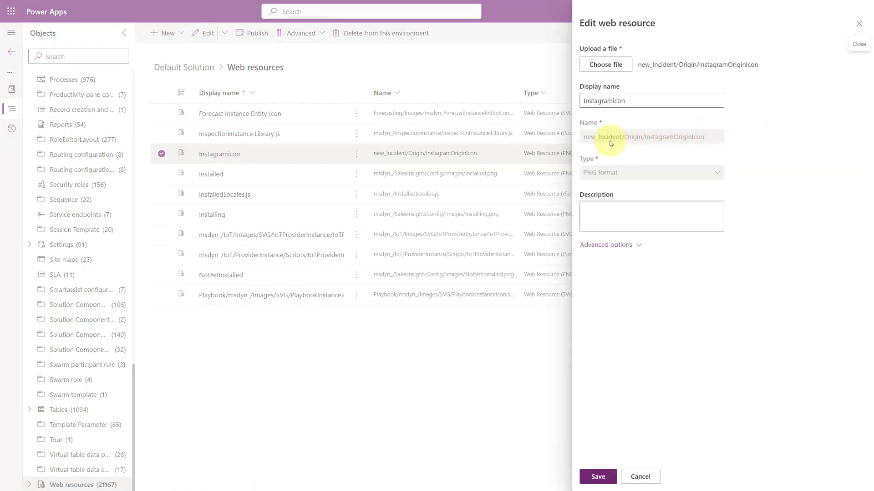
{"action": "left_click_drag", "start_coordinate": [587, 138], "coordinate": [691, 140]}
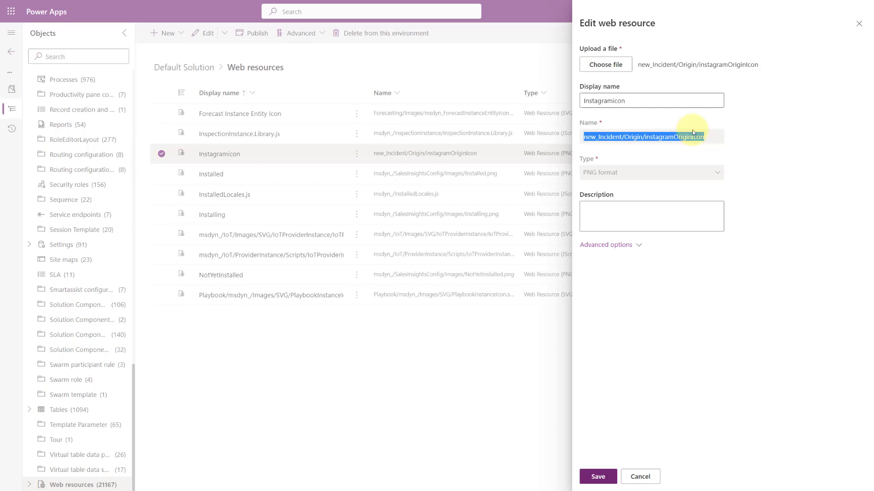
{"action": "left_click", "coordinate": [627, 156]}
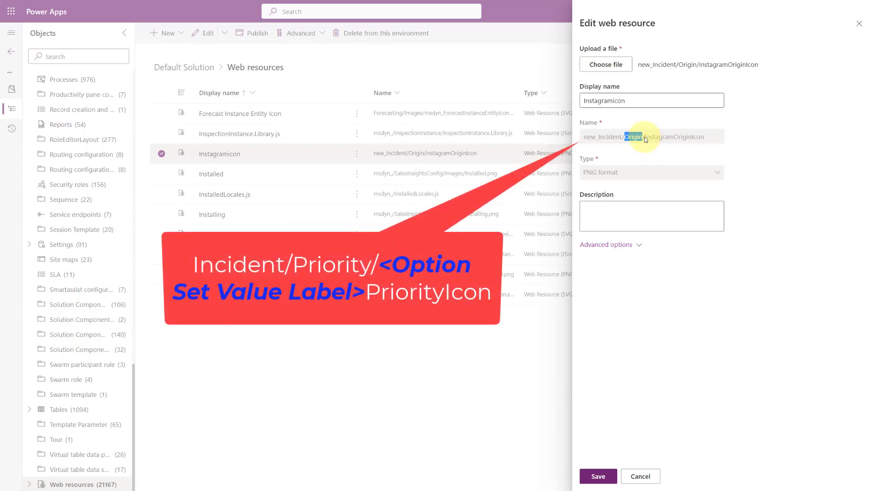
{"action": "left_click_drag", "start_coordinate": [644, 137], "coordinate": [673, 142]}
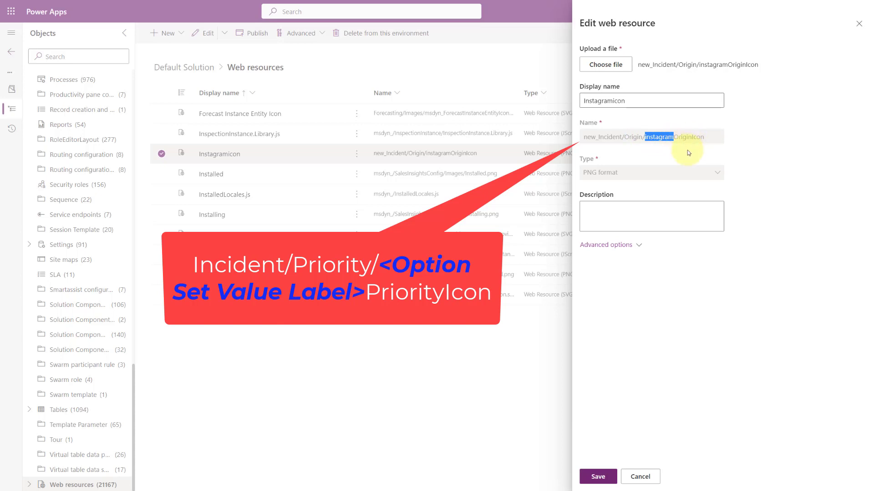
{"action": "left_click", "coordinate": [692, 142]}
{"action": "left_click_drag", "start_coordinate": [691, 137], "coordinate": [673, 138]}
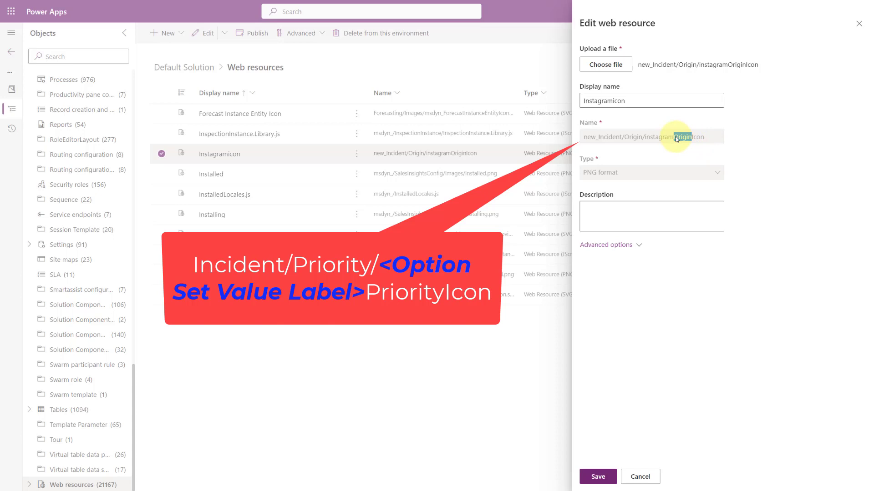